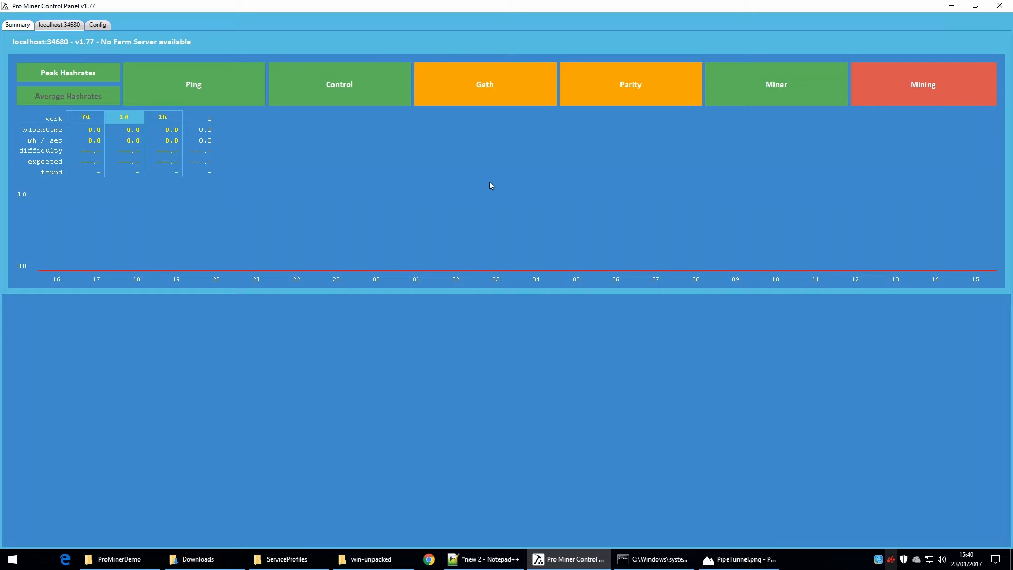
Step: Stop the miner on the localhost:34680 machine
left_click(62, 27)
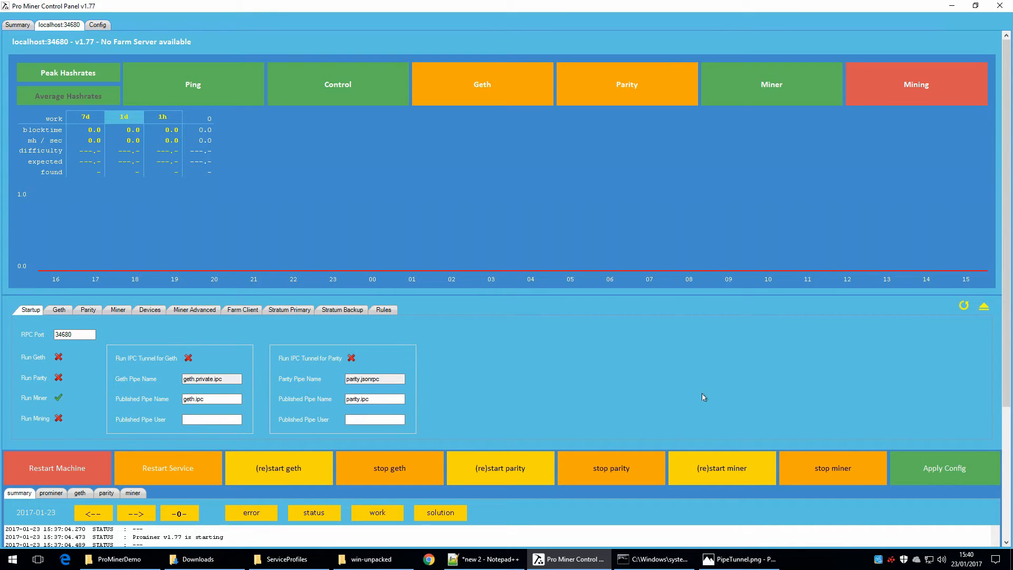
left_click(835, 472)
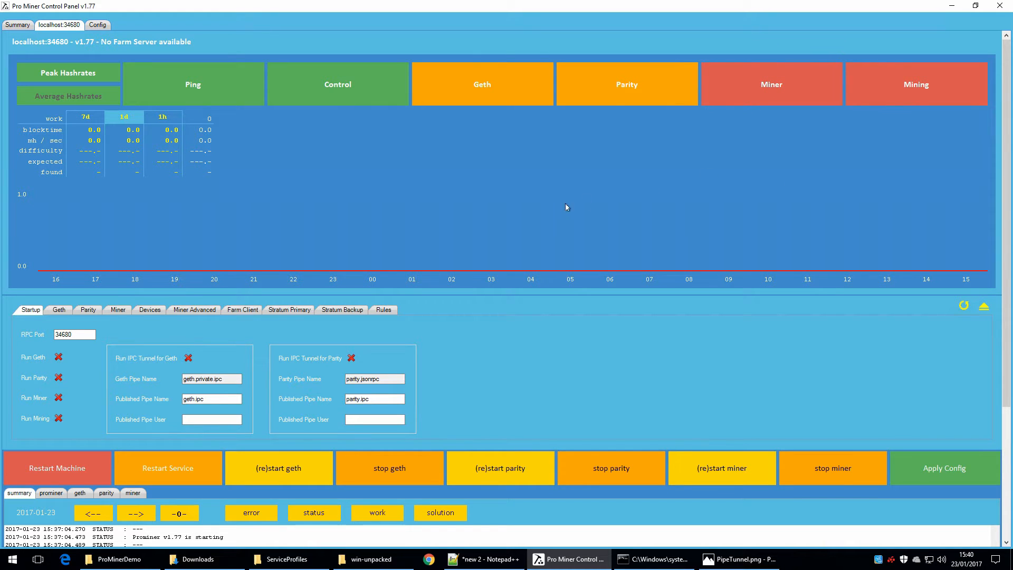
Step: Configure Geth with the copied Ether address and IPC enabled, and apply the configuration
left_click(60, 310)
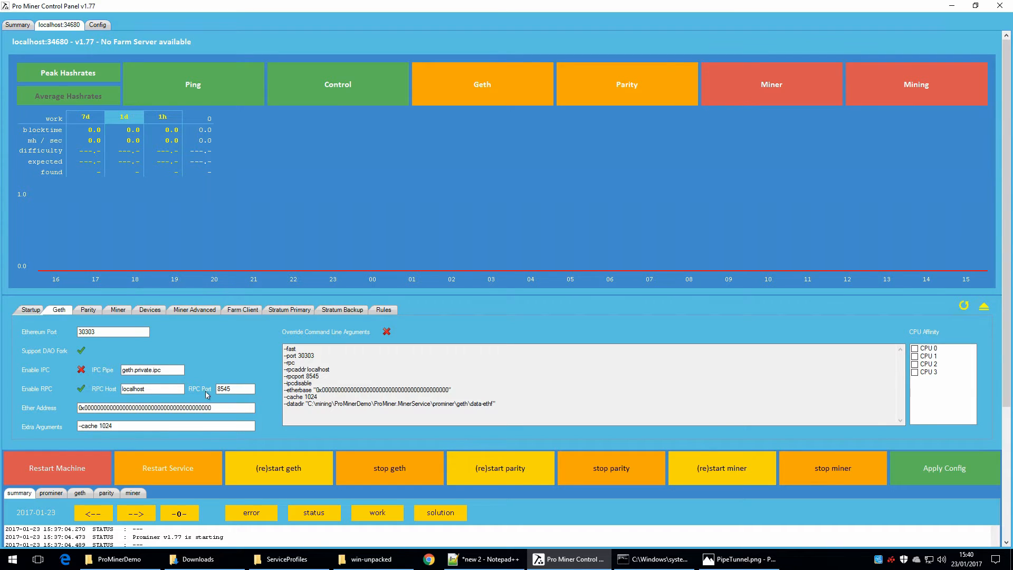
left_click(226, 407)
double_click(226, 406)
right_click(225, 406)
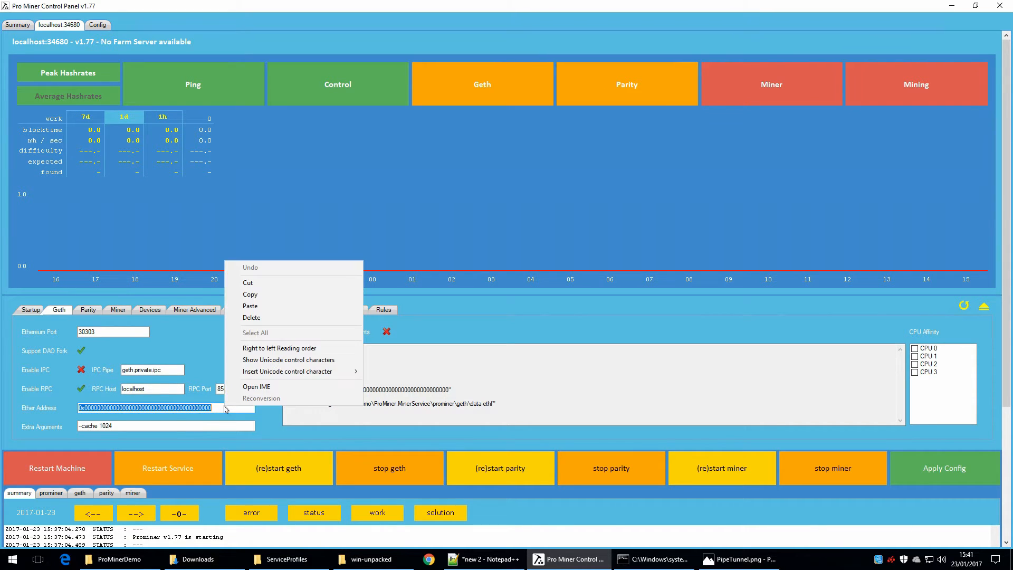
left_click(266, 306)
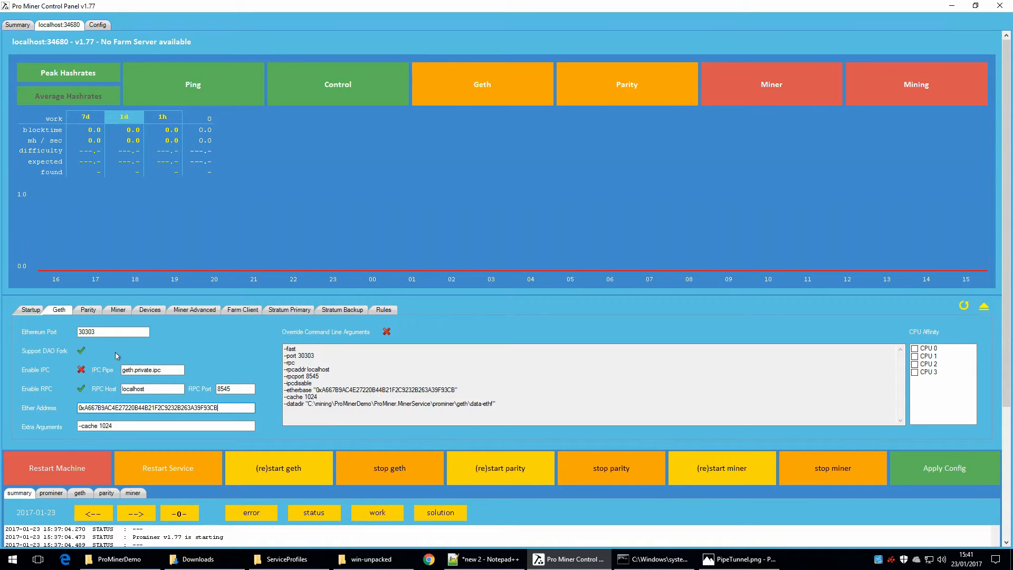
left_click(81, 370)
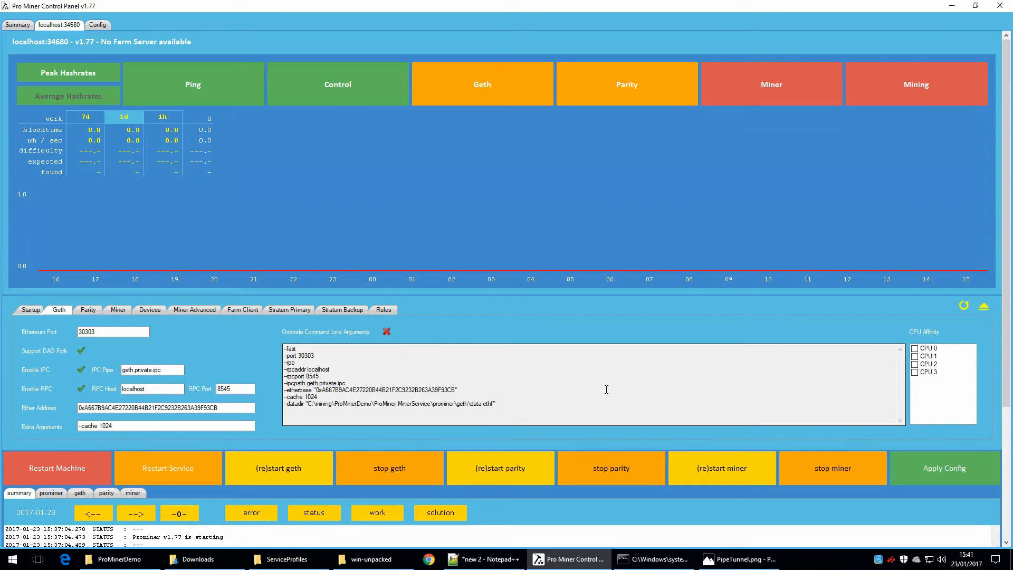
left_click(938, 473)
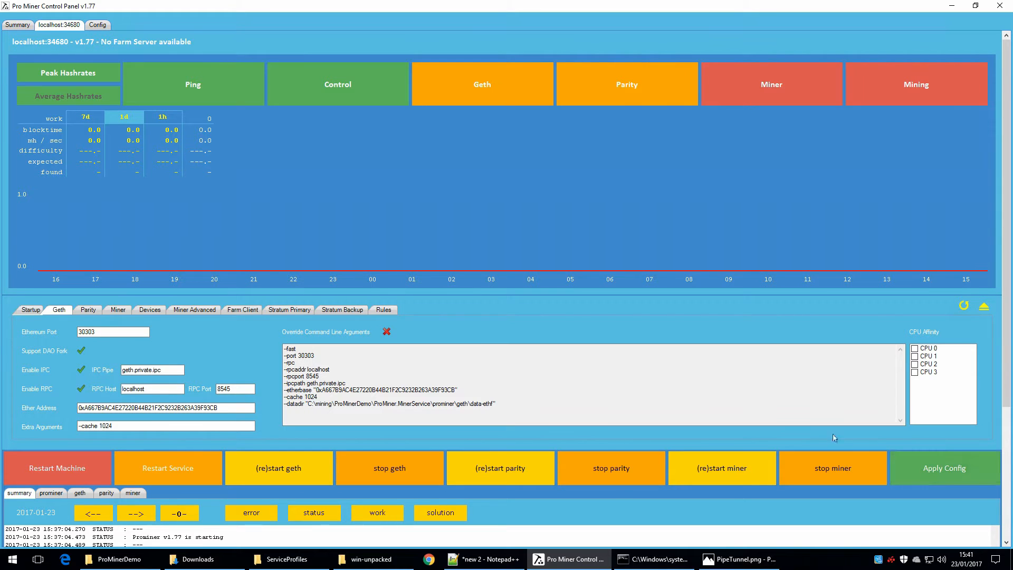
Step: Replace Parity's Ether address with the copied one, and enable both IPC and DApps for Parity
left_click(88, 311)
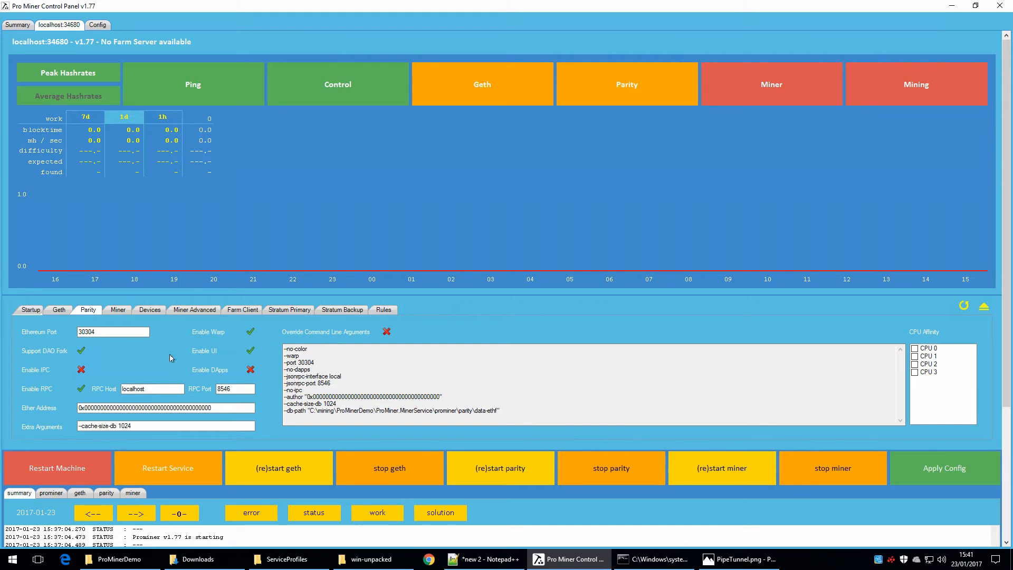
left_click(224, 407)
double_click(224, 407)
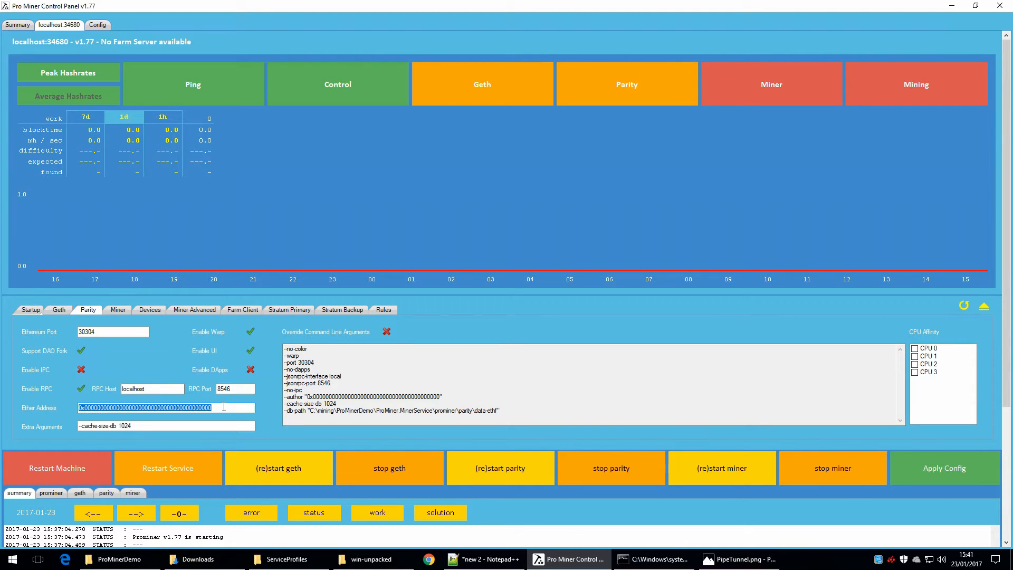
right_click(224, 407)
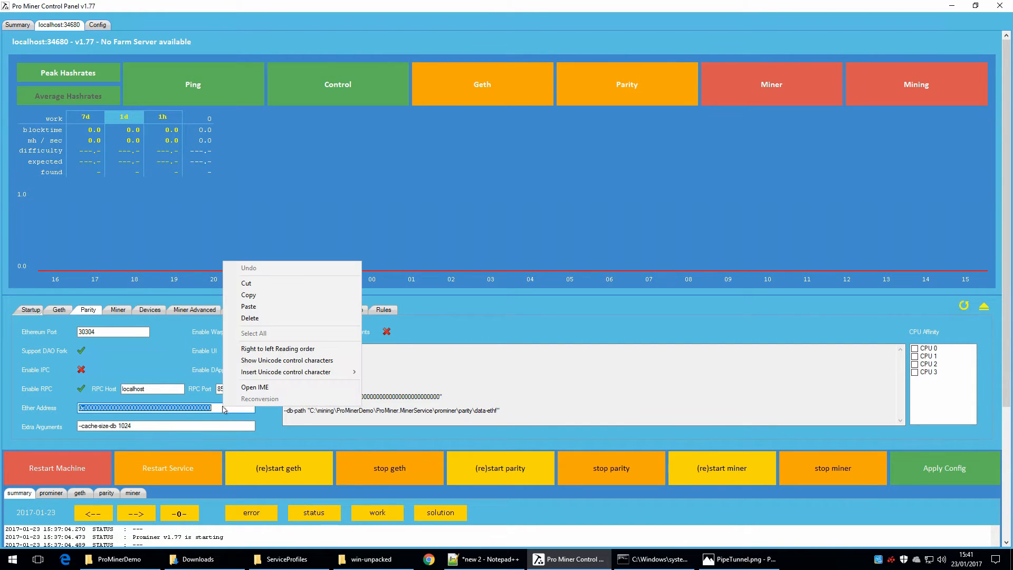
left_click(268, 312)
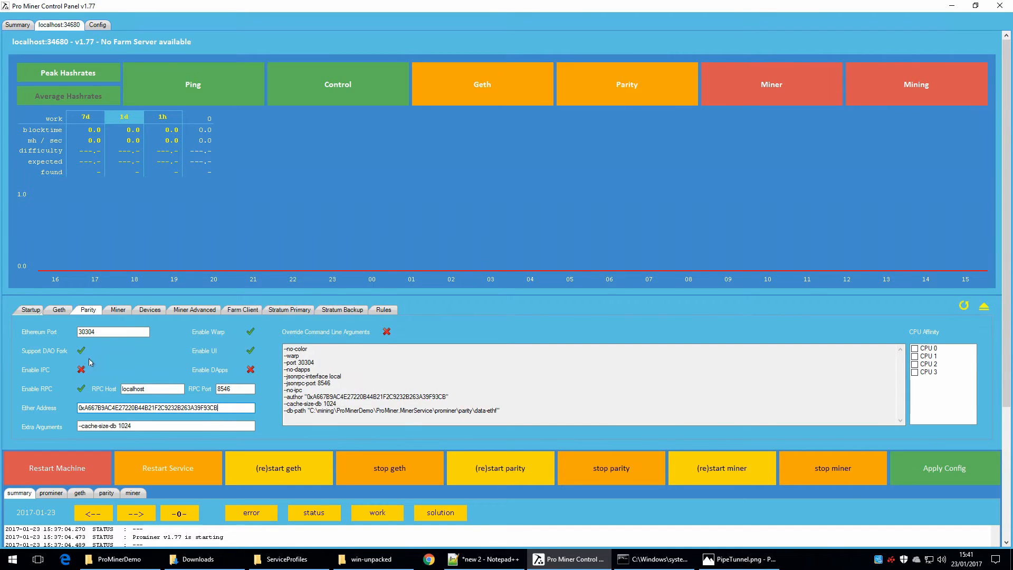
left_click(81, 370)
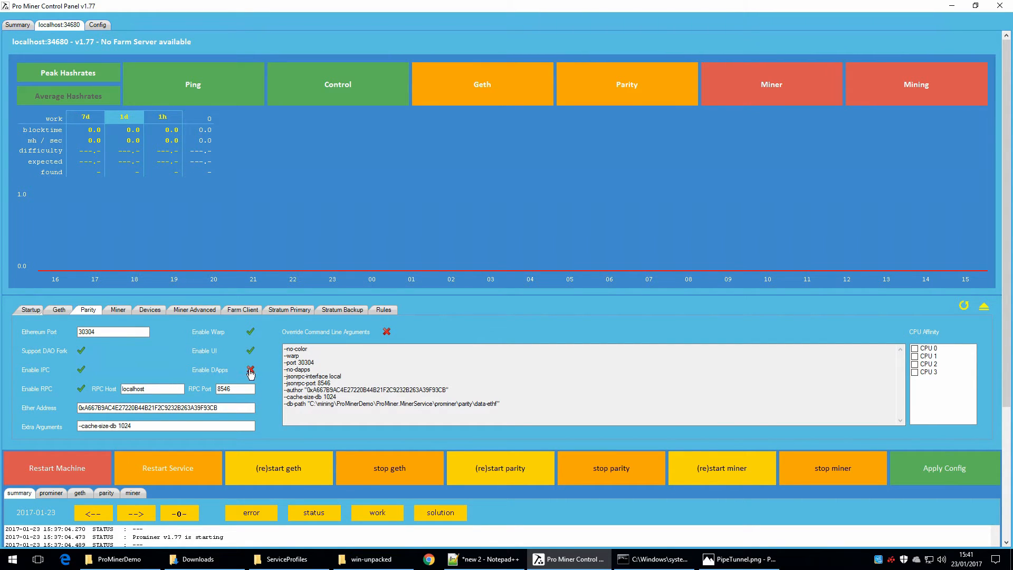
left_click(251, 371)
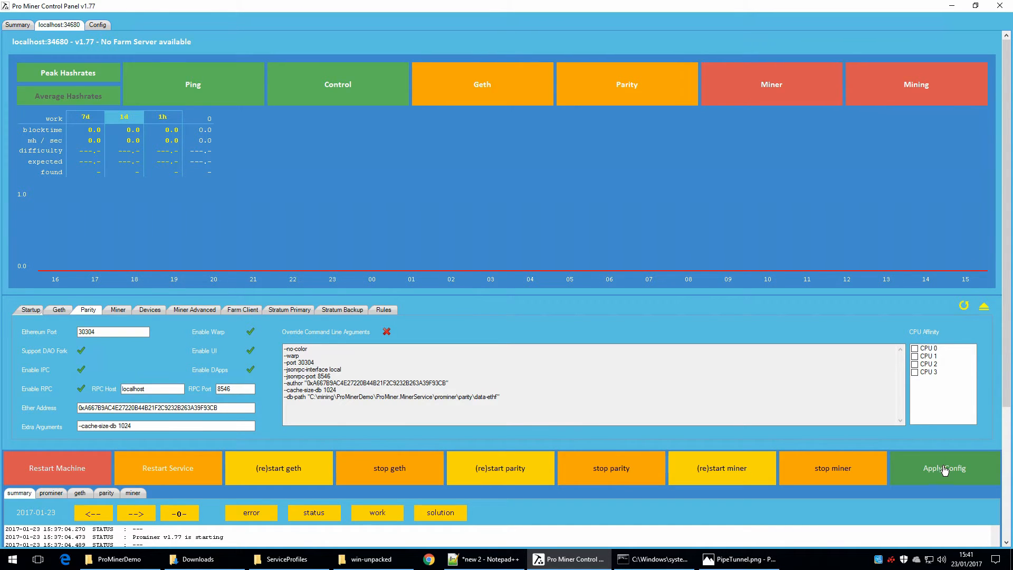
Step: Start the Geth and Parity processes
left_click(272, 469)
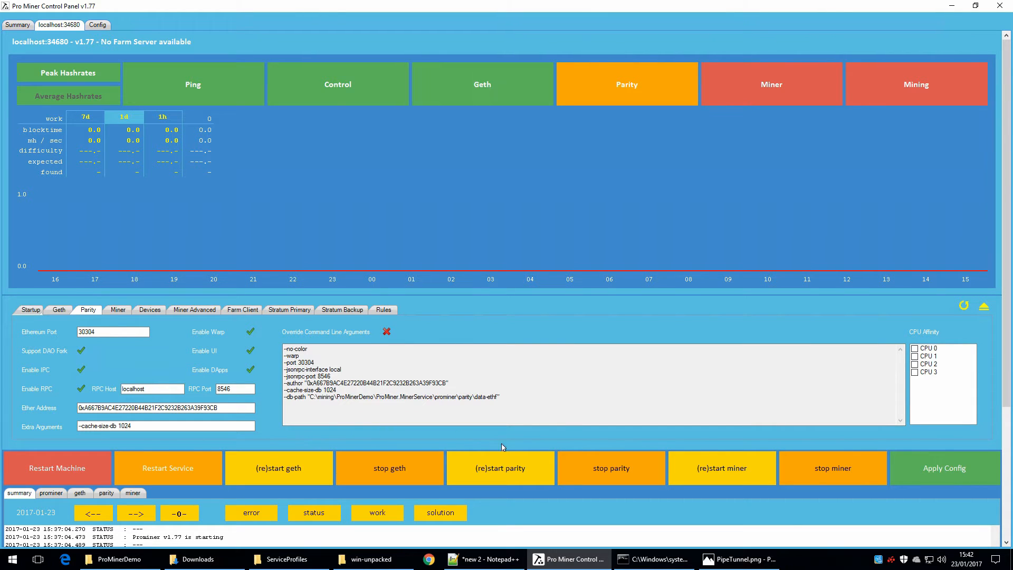
left_click(520, 467)
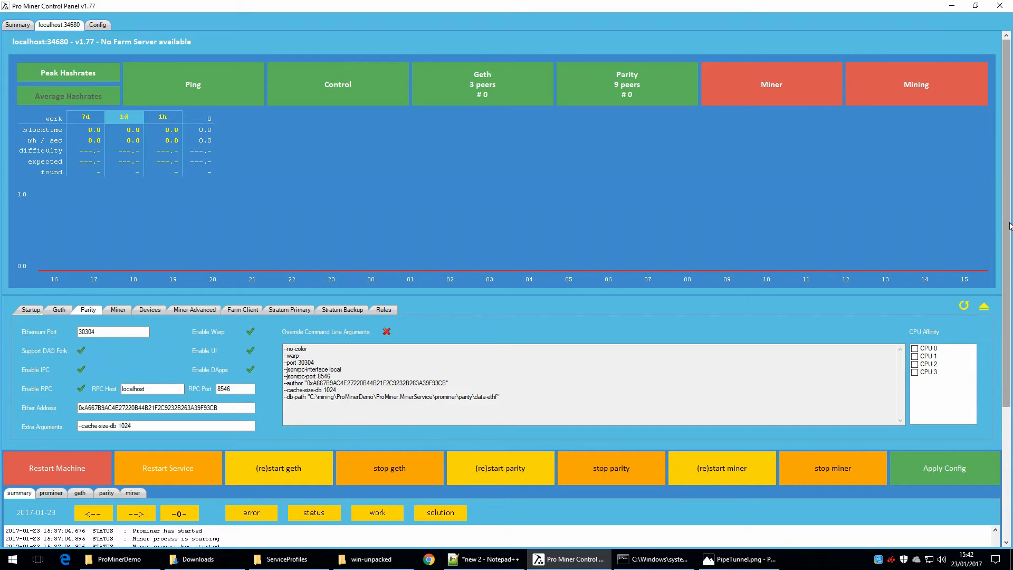
Step: Examine the summary, Geth and Parity logs for startup and sync progress, and return to the summary log and status overview
scroll(1008, 226, "down", 3)
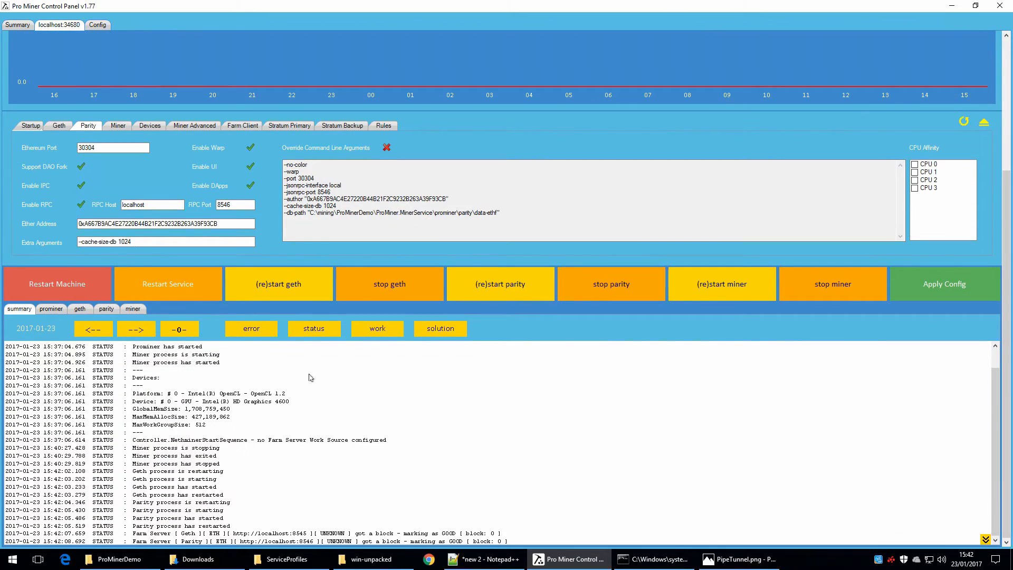
left_click(80, 309)
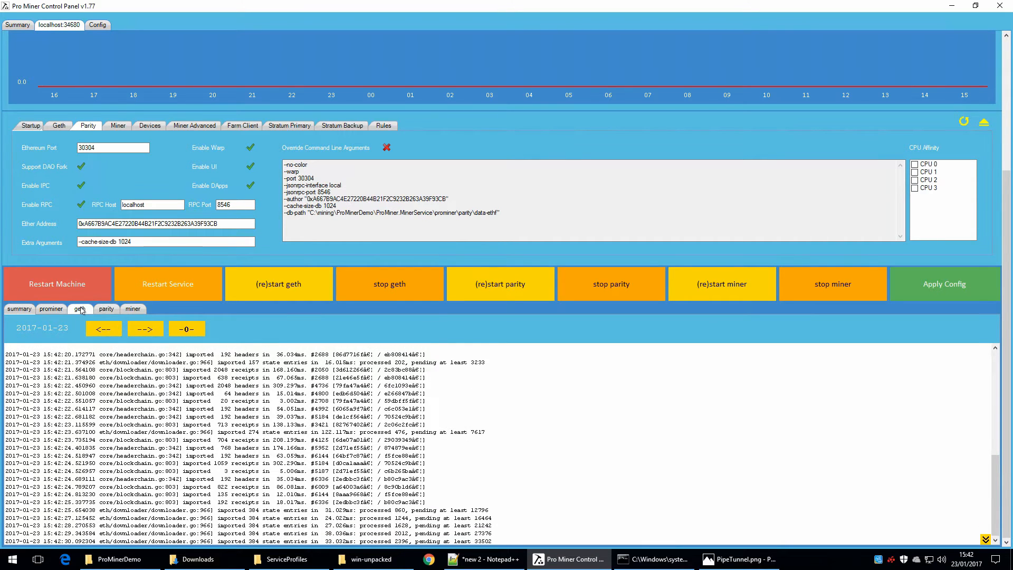
left_click(105, 309)
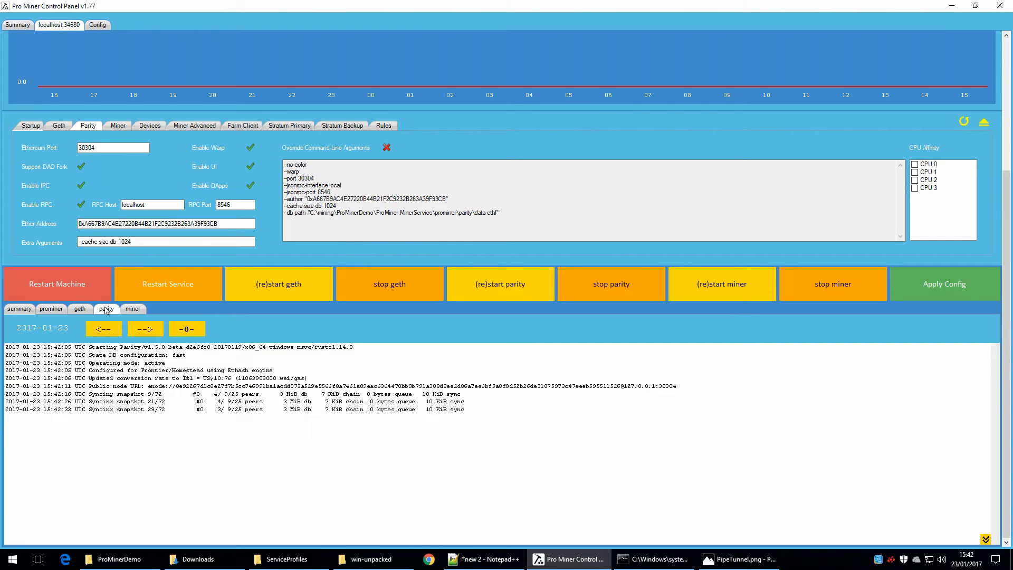
left_click(23, 310)
left_click_drag(1007, 315, 1008, 125)
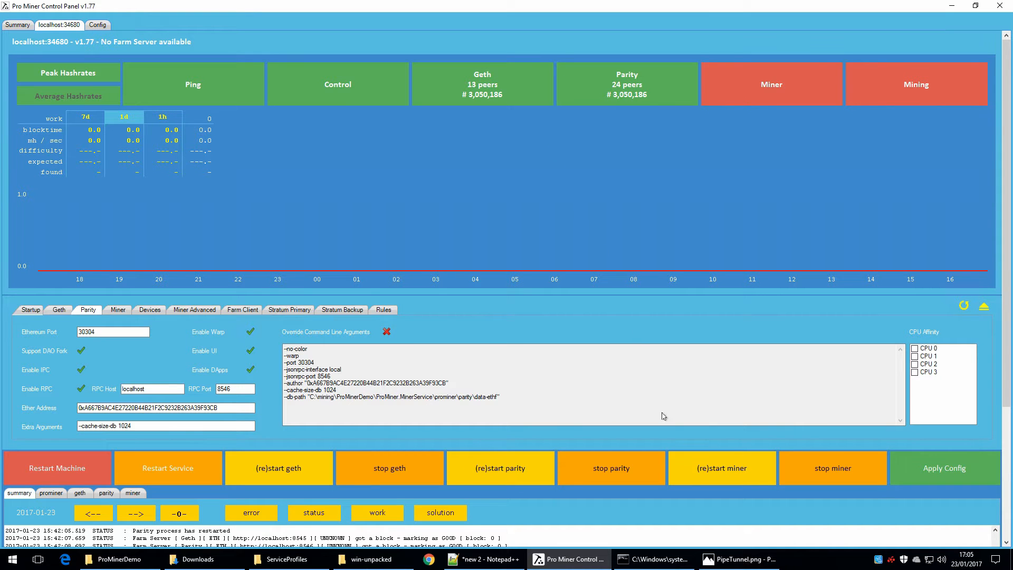
Step: Switch to the Photos app and view the PipeTunnel.png diagram in full screen
left_click(739, 558)
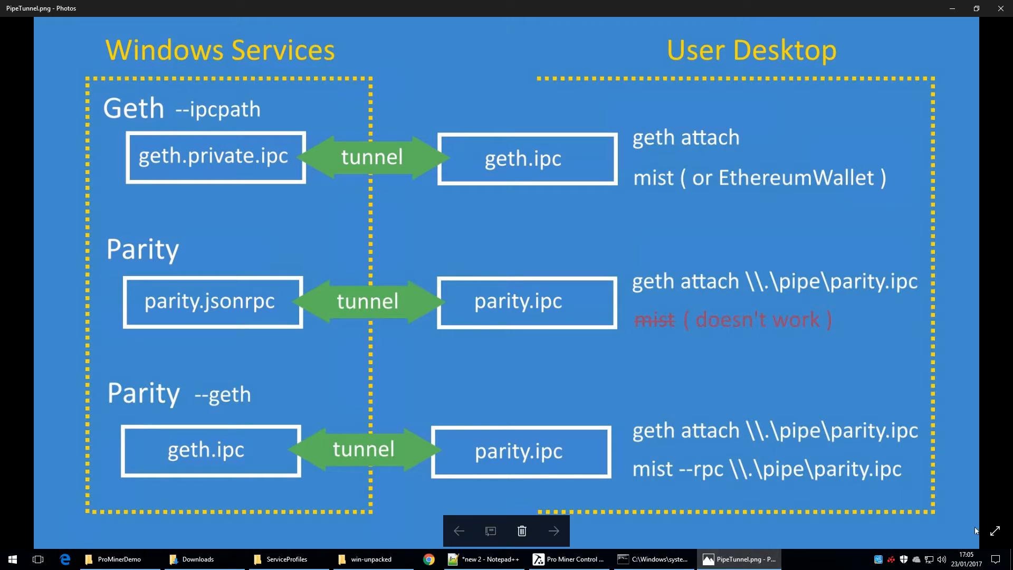
key("F11")
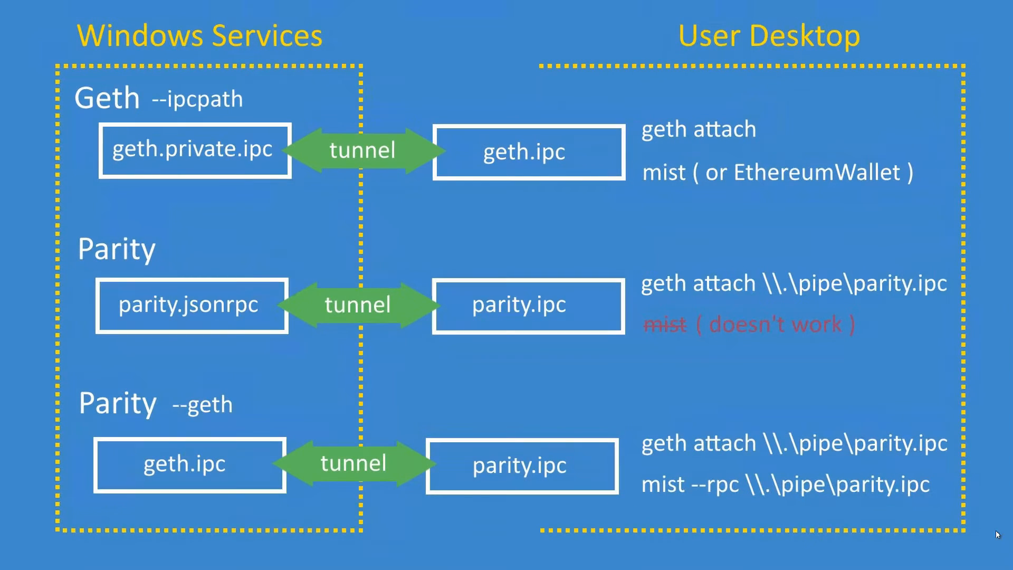
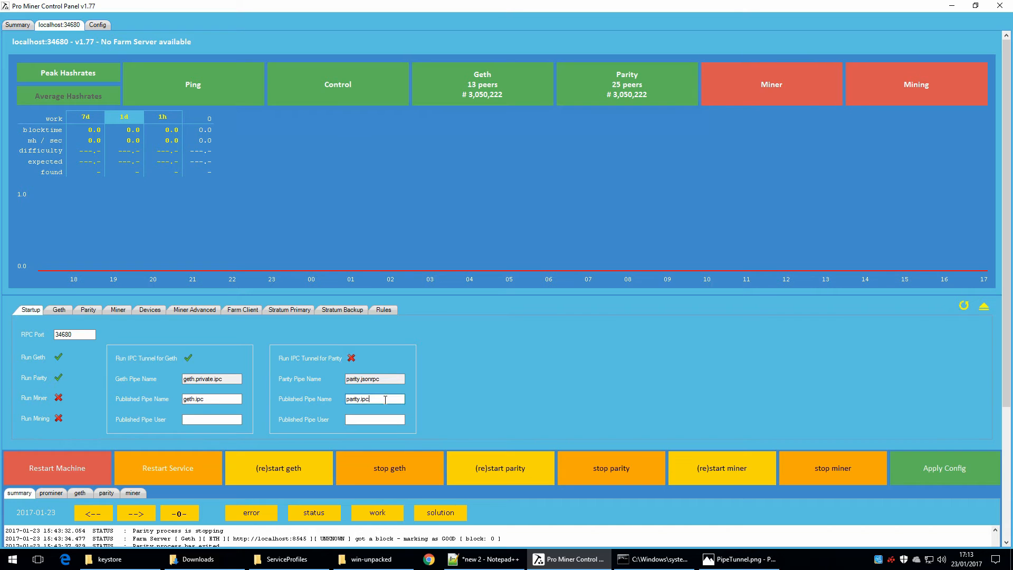
Step: Enable the IPC tunnel for Parity with parity.ipc as the published pipe name, and apply the configuration
double_click(385, 400)
left_click(351, 358)
left_click(940, 471)
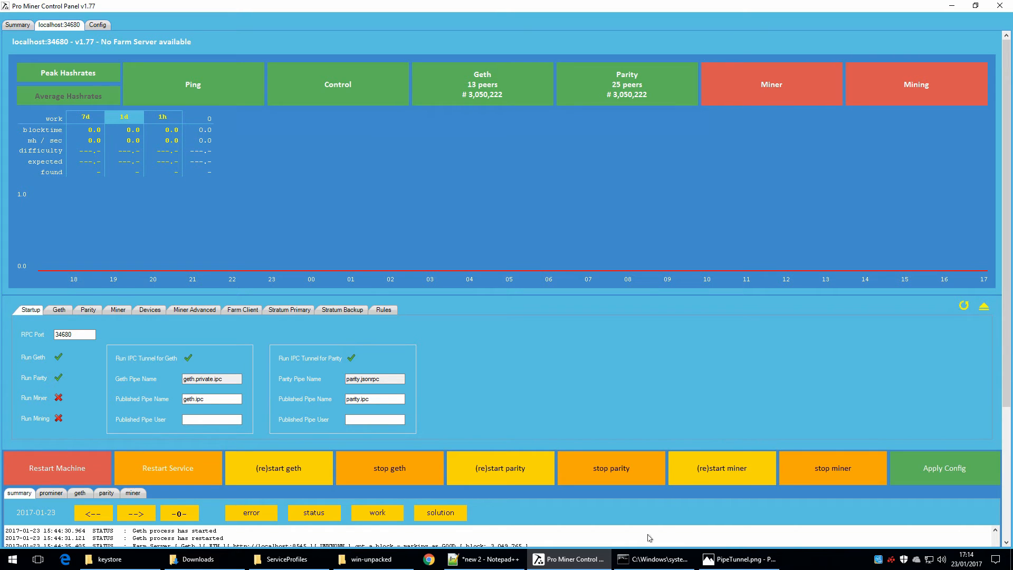
Step: Switch to the Command Prompt and attach a Geth console to \\.\pipe\parity.ipc
left_click(644, 560)
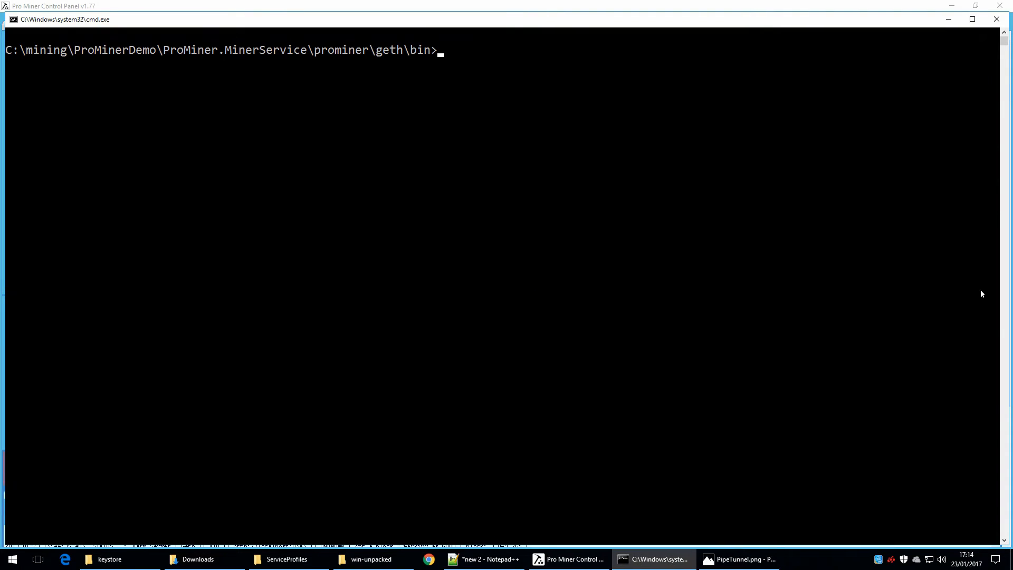
type("geth attach \\\\.\\pipe\\parity.ipc")
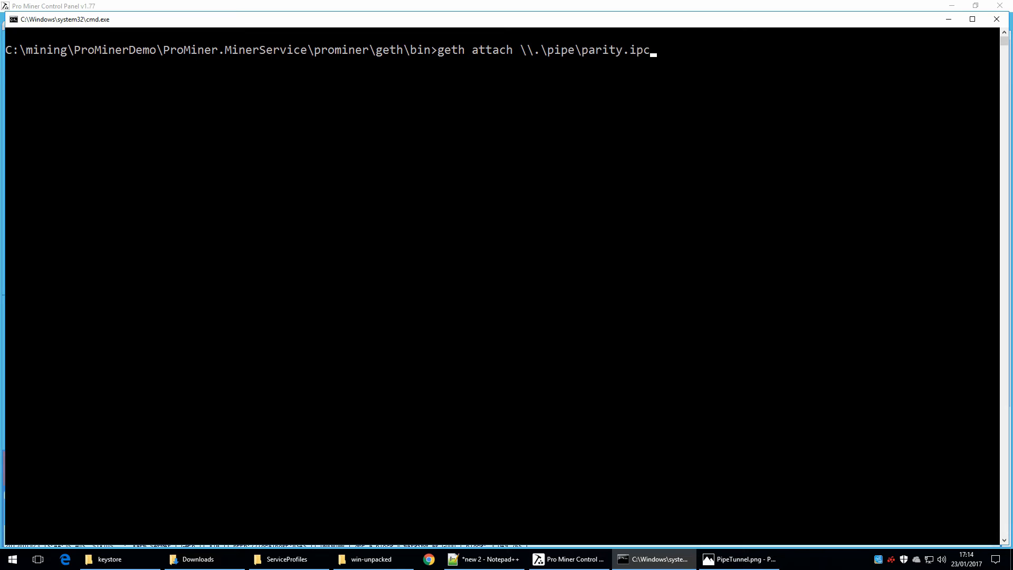
key("Return")
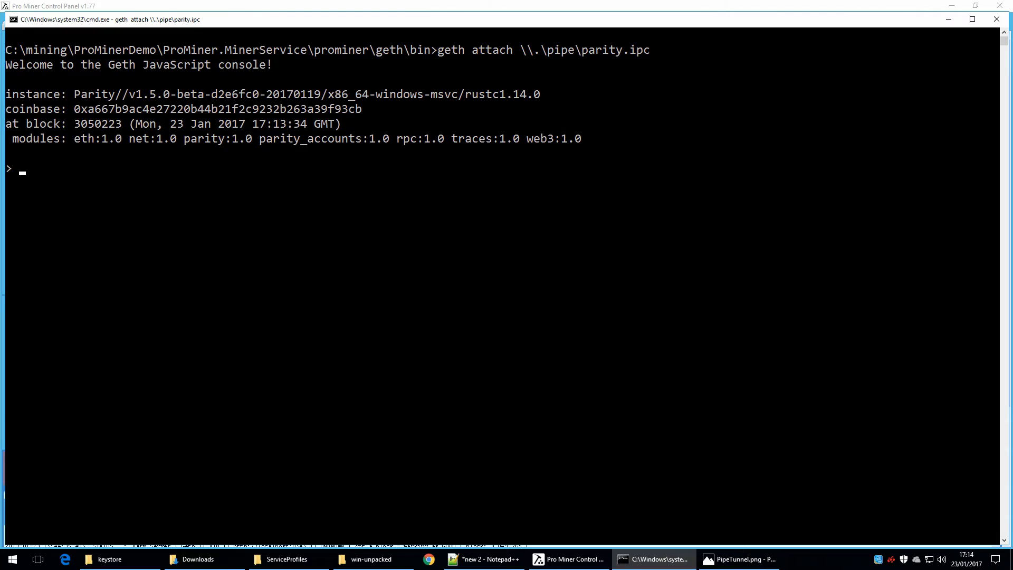
Step: Query net.peerCount and eth.coinbase in the attached console
type("net.peerCount")
key("Return")
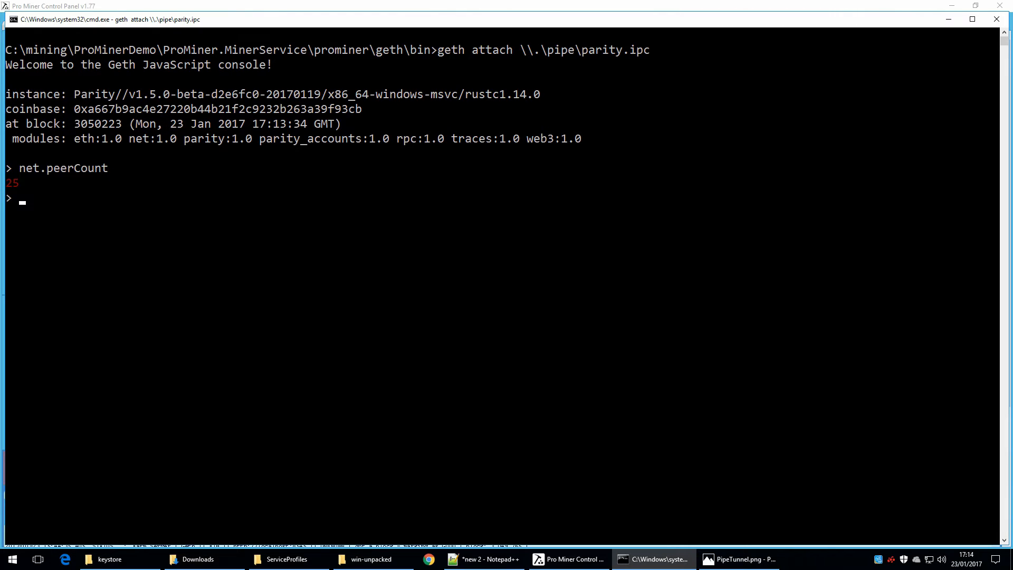
type("eth.coinbase")
key("Return")
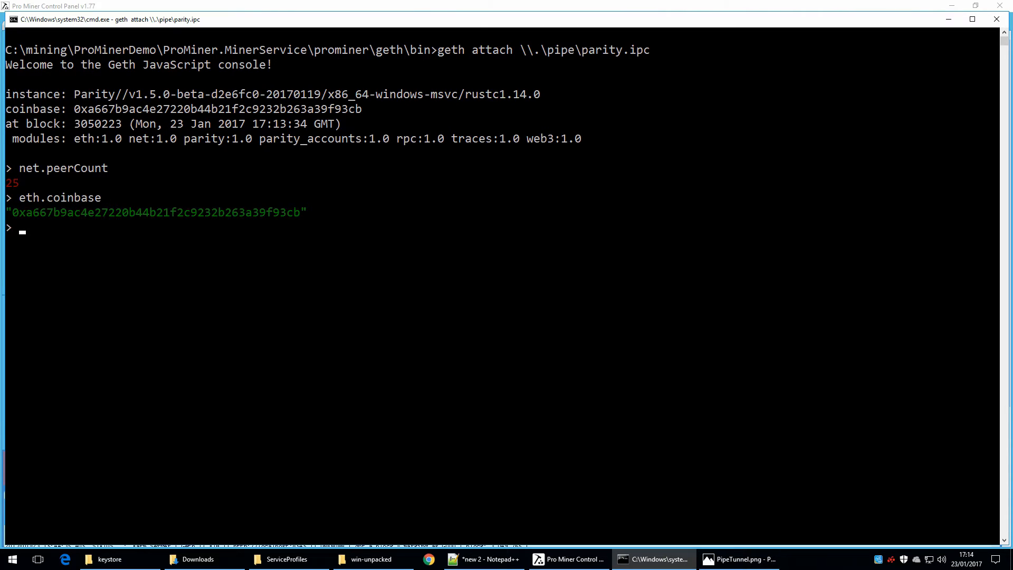
Step: Exit the Geth console and clear the Command Prompt screen
type("exit")
key("Return")
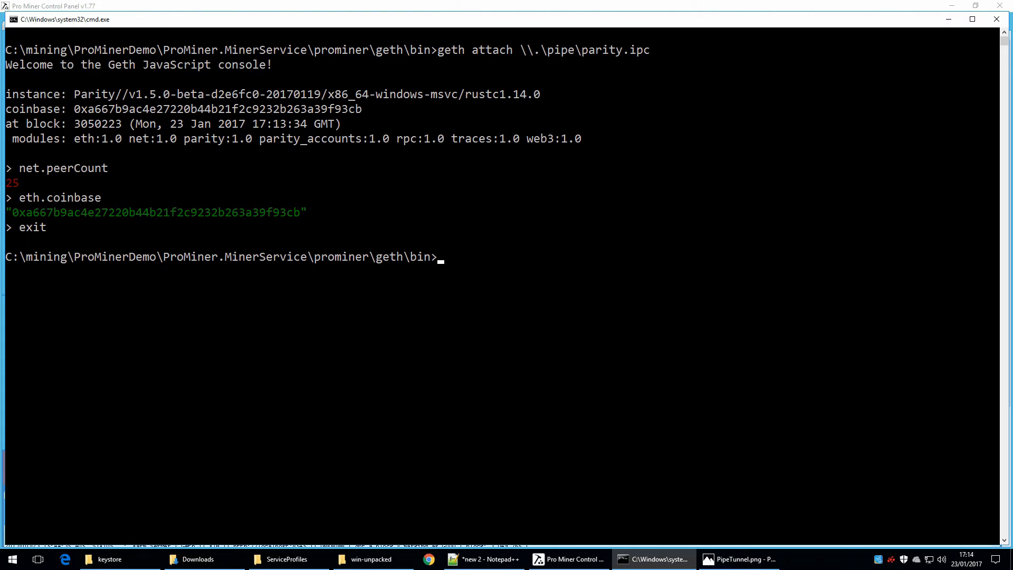
type("cls")
key("Return")
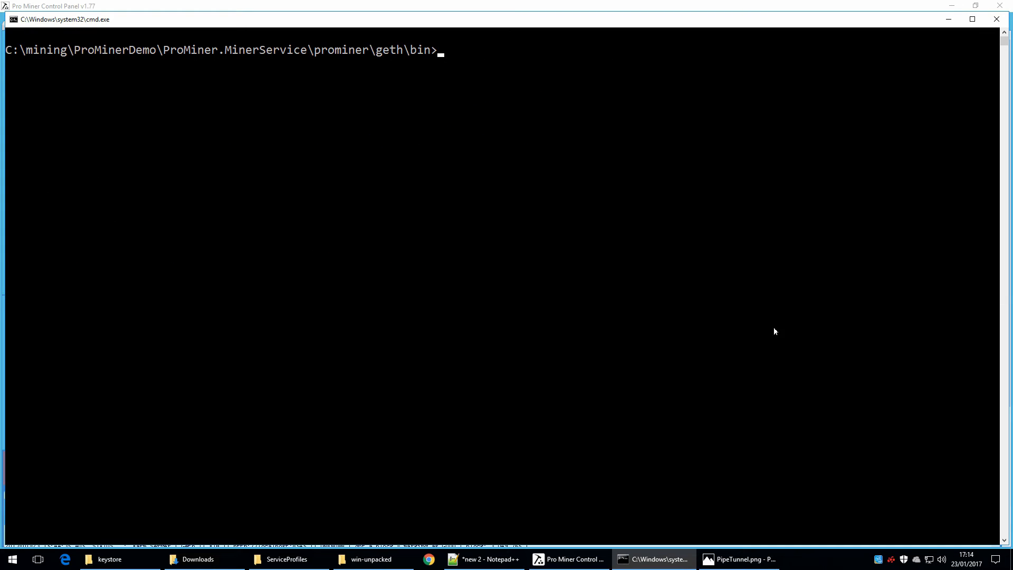
Step: Switch to Chrome with the Parity accounts page, and accept the terms in the setup wizard to reach the new account stage
left_click(428, 559)
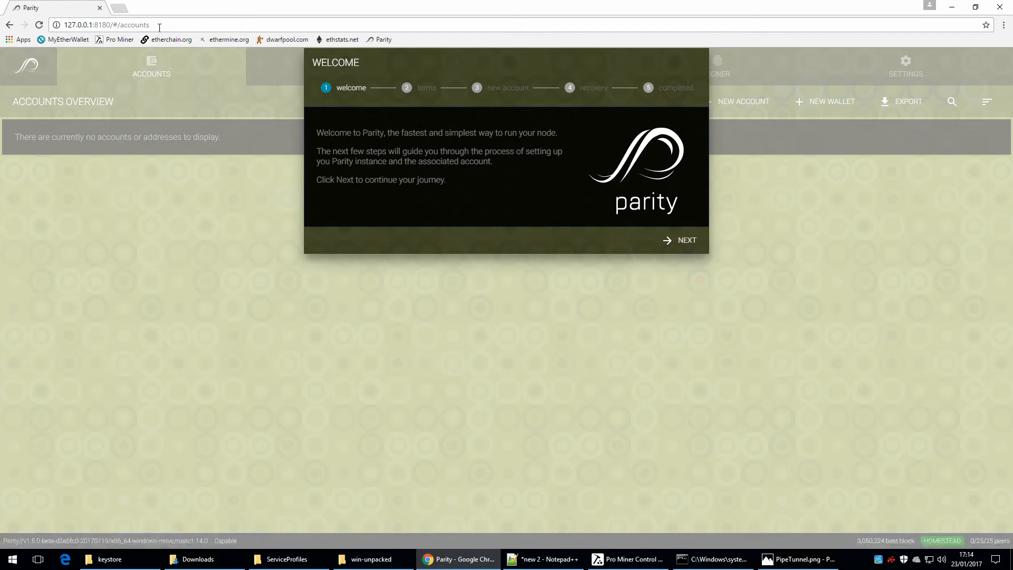
left_click(160, 26)
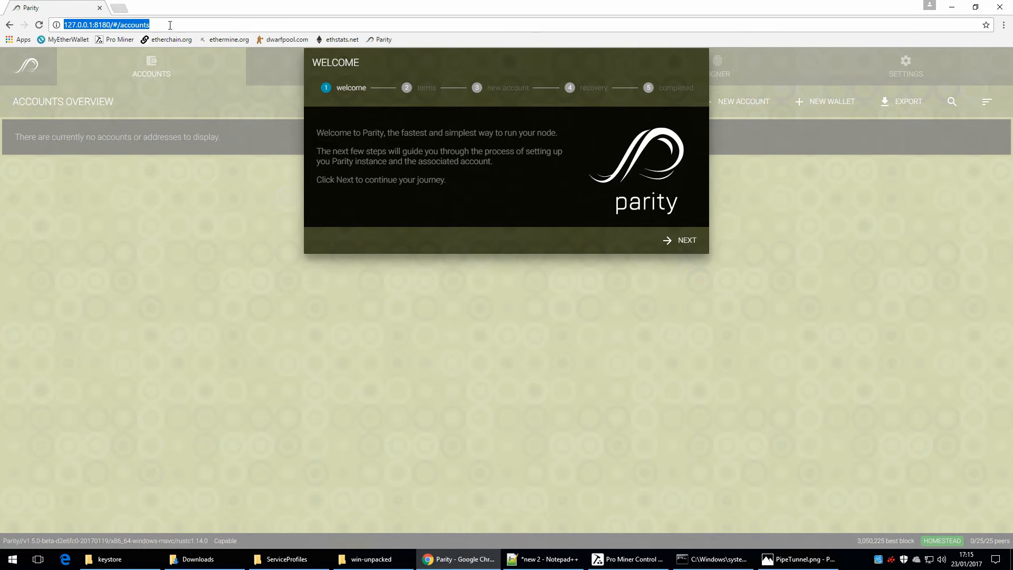
left_click(687, 241)
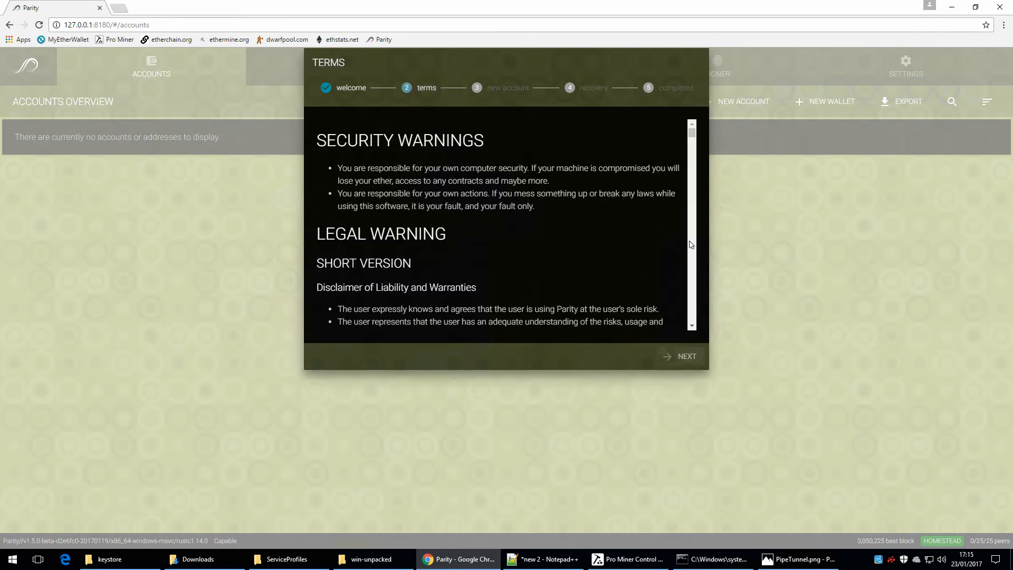
left_click_drag(692, 133, 693, 326)
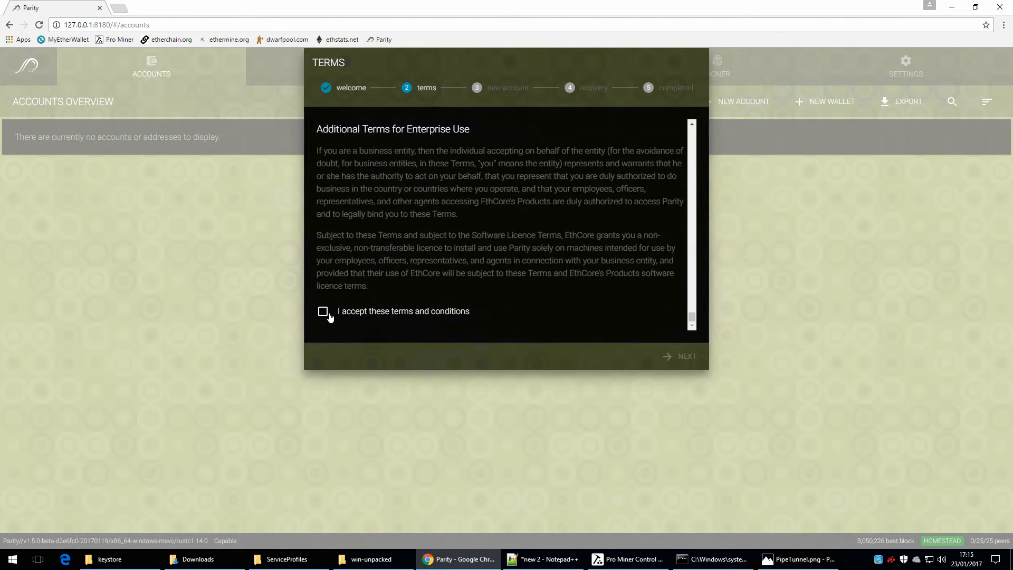
left_click(325, 313)
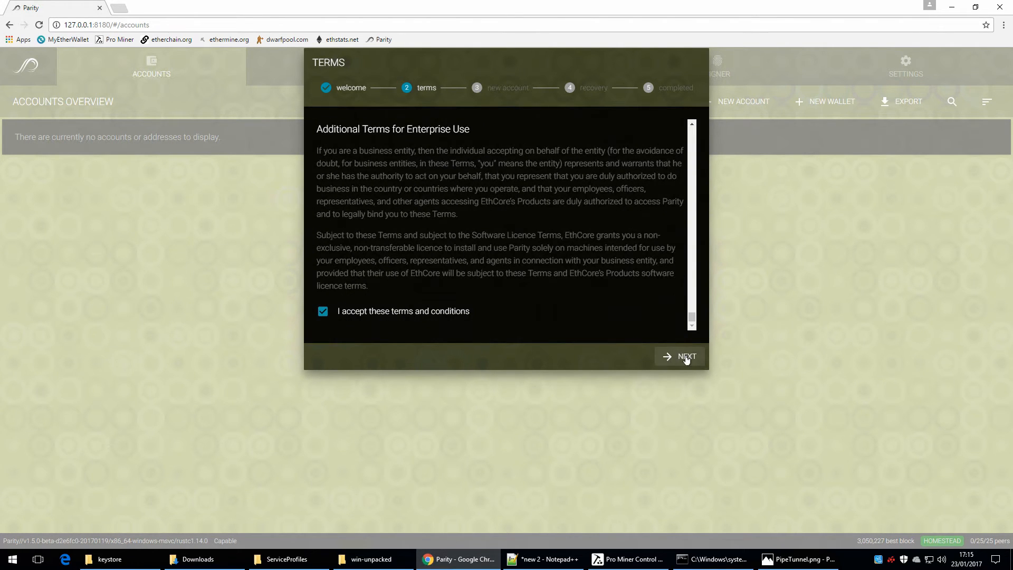
left_click(682, 356)
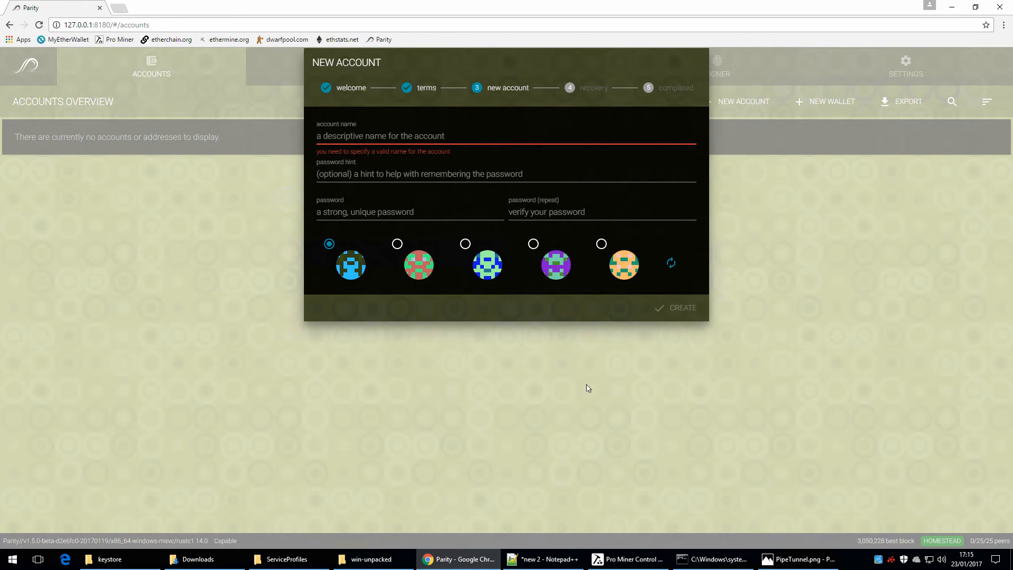
Step: Switch to File Explorer, show Downloads, and open LocalService\AppData\Roaming\Parity\Ethereum\keys\ethereum from the ServiceProfiles window
left_click(216, 561)
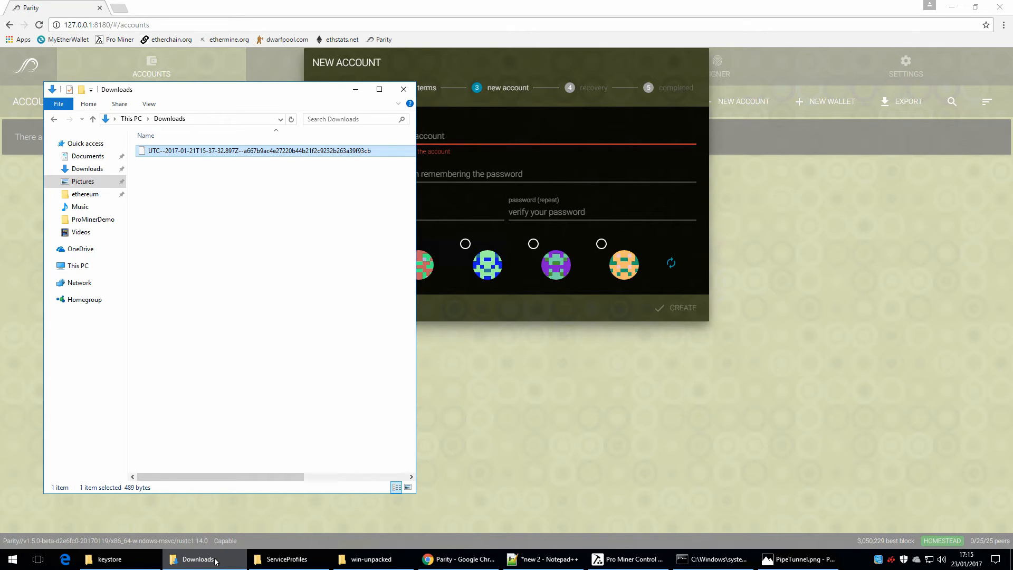
left_click(284, 560)
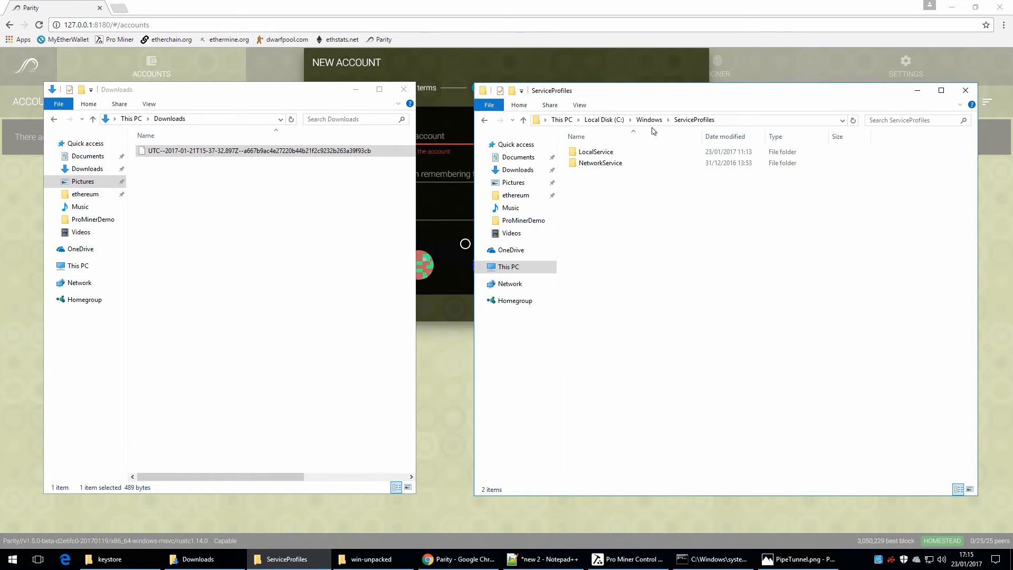
left_click(595, 154)
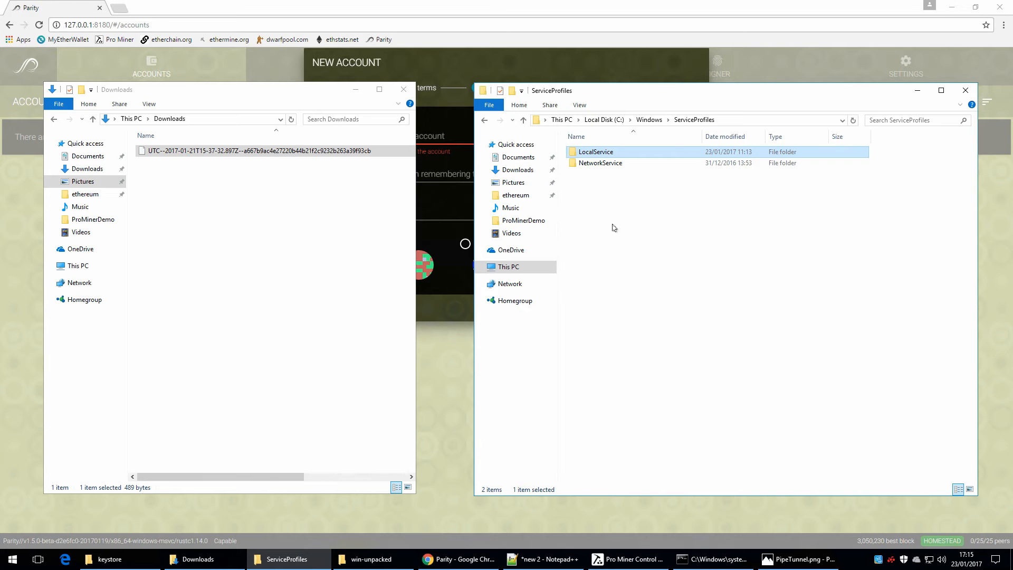
double_click(600, 154)
double_click(601, 164)
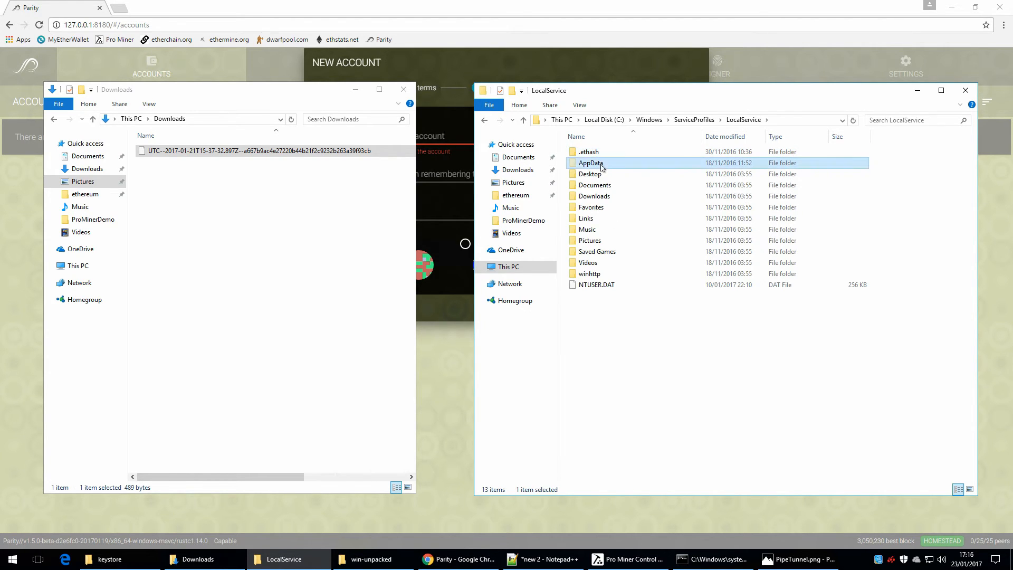
double_click(601, 175)
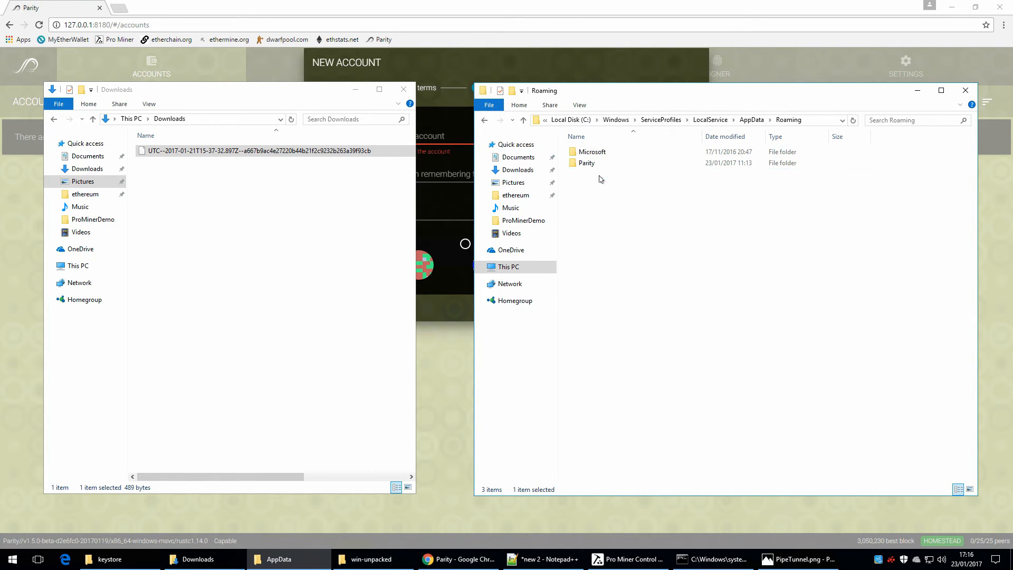
double_click(586, 163)
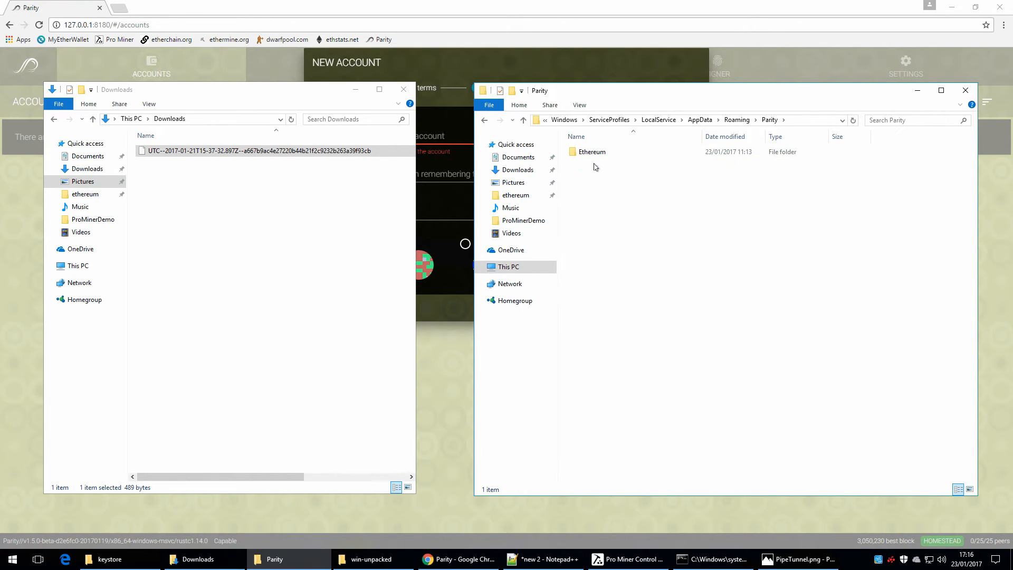
double_click(593, 153)
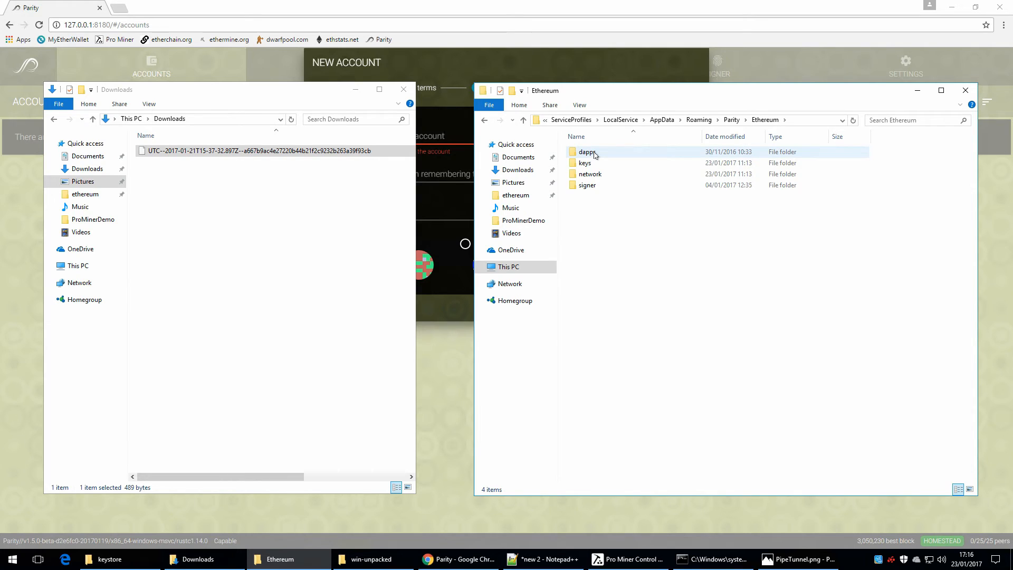
double_click(590, 161)
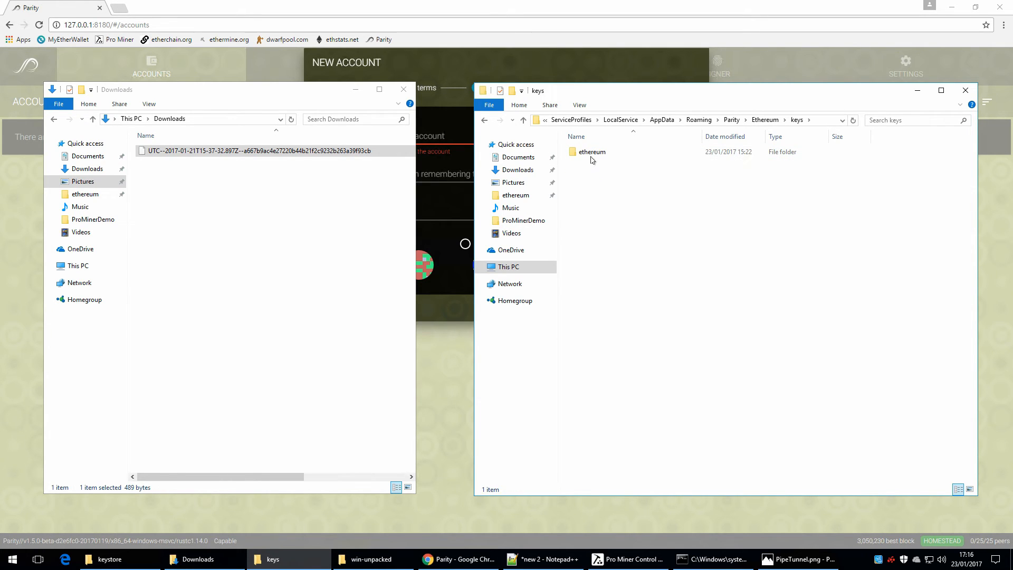
double_click(591, 158)
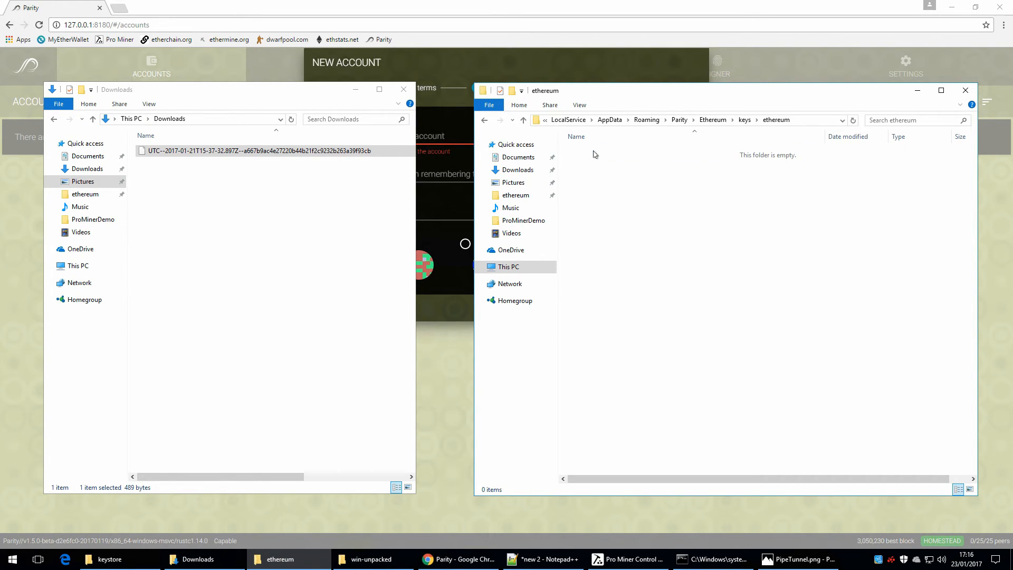
Step: Copy the UTC keystore file from Downloads into Parity's keys\ethereum folder
right_click(247, 153)
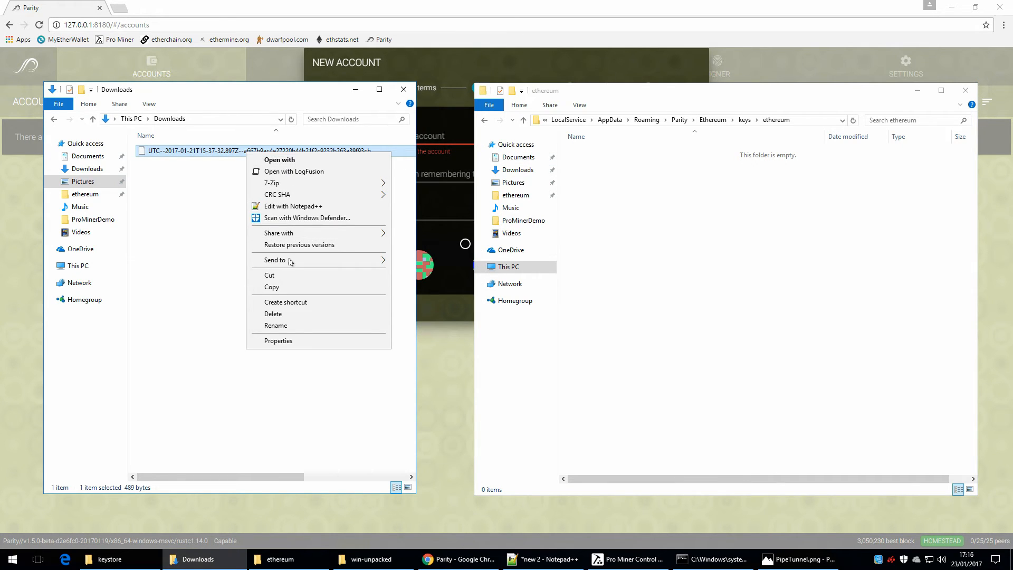
left_click(293, 289)
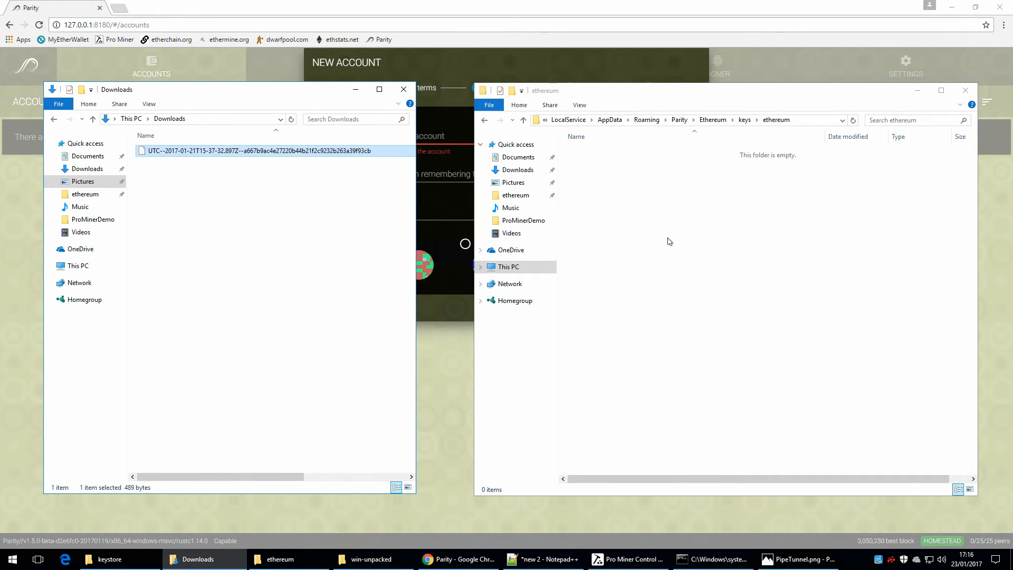
left_click(731, 235)
right_click(733, 232)
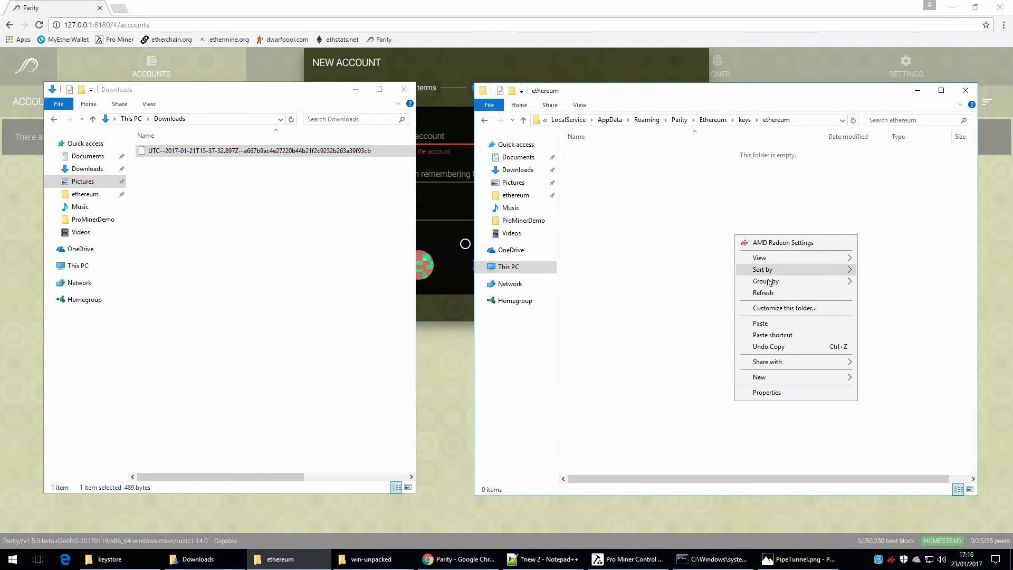
left_click(774, 324)
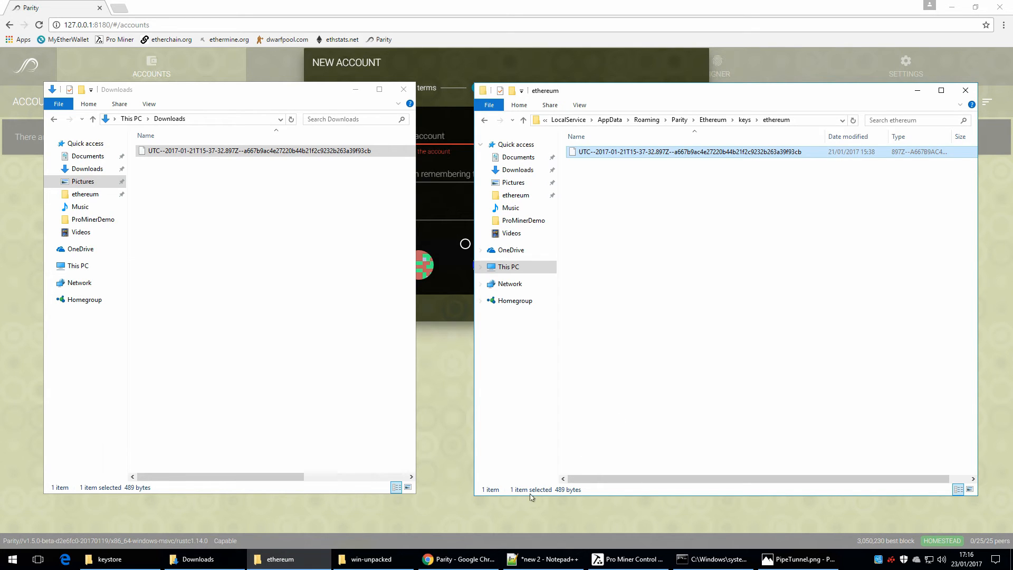
Step: Switch to Chrome, reload the Parity page, and complete the setup wizard by accepting the terms and skipping new account creation
left_click(468, 560)
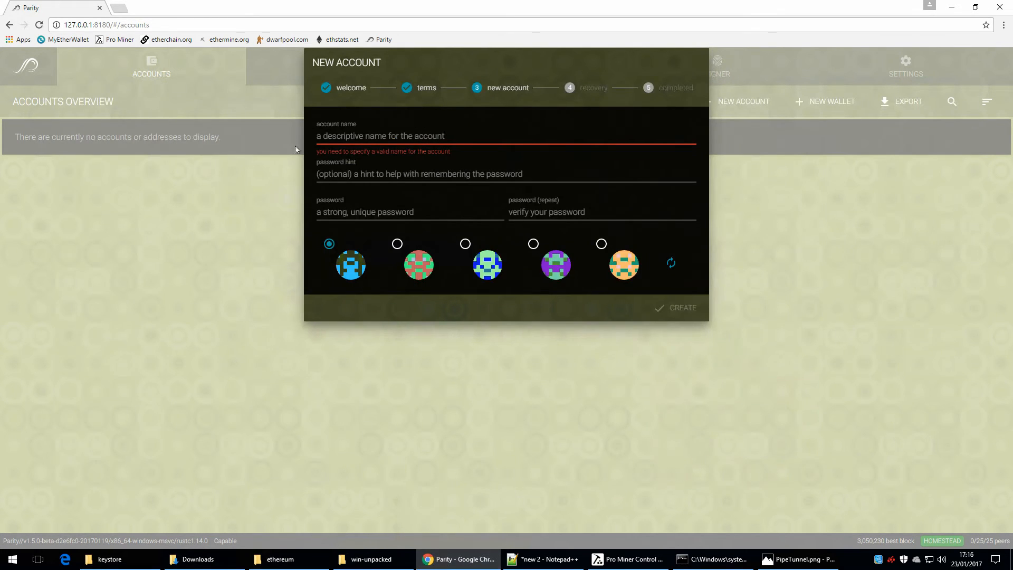
left_click(40, 26)
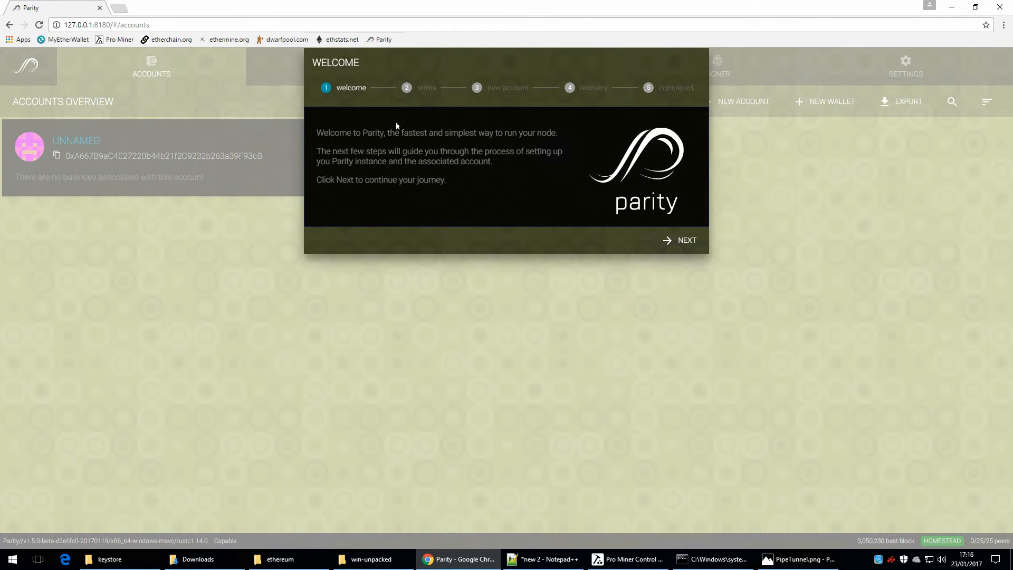
left_click(680, 241)
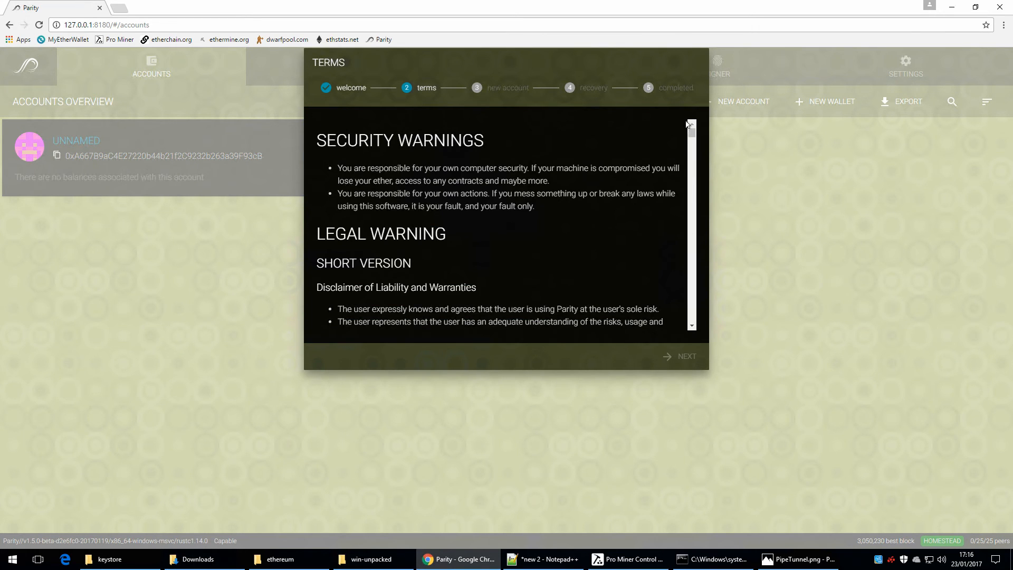
left_click_drag(693, 141, 693, 322)
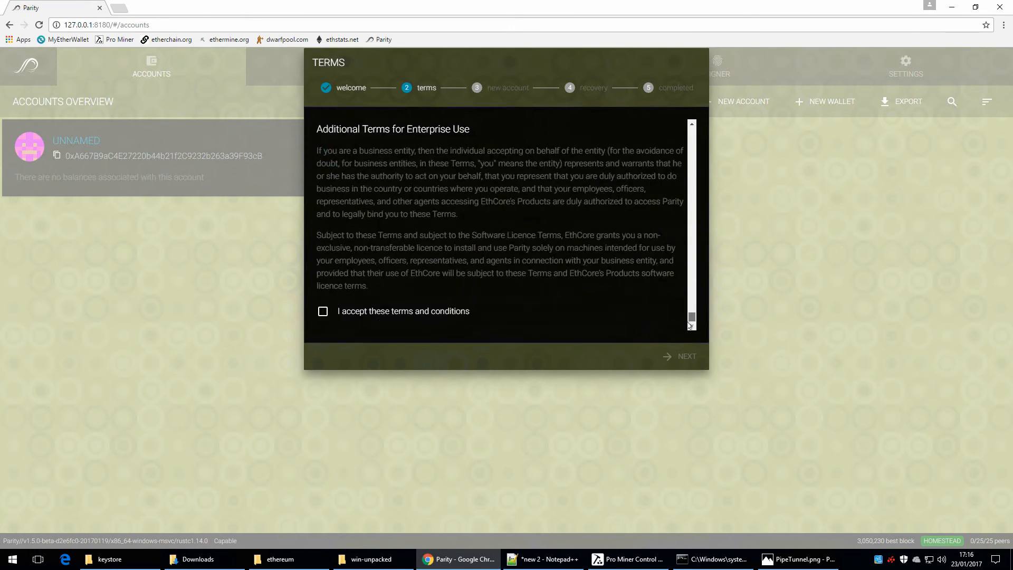
left_click(320, 313)
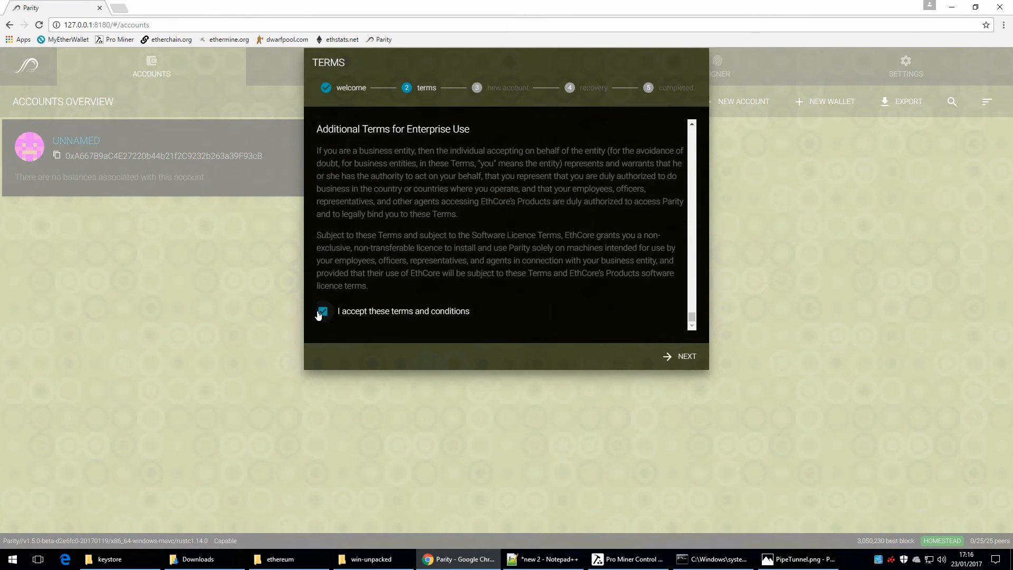
left_click(689, 355)
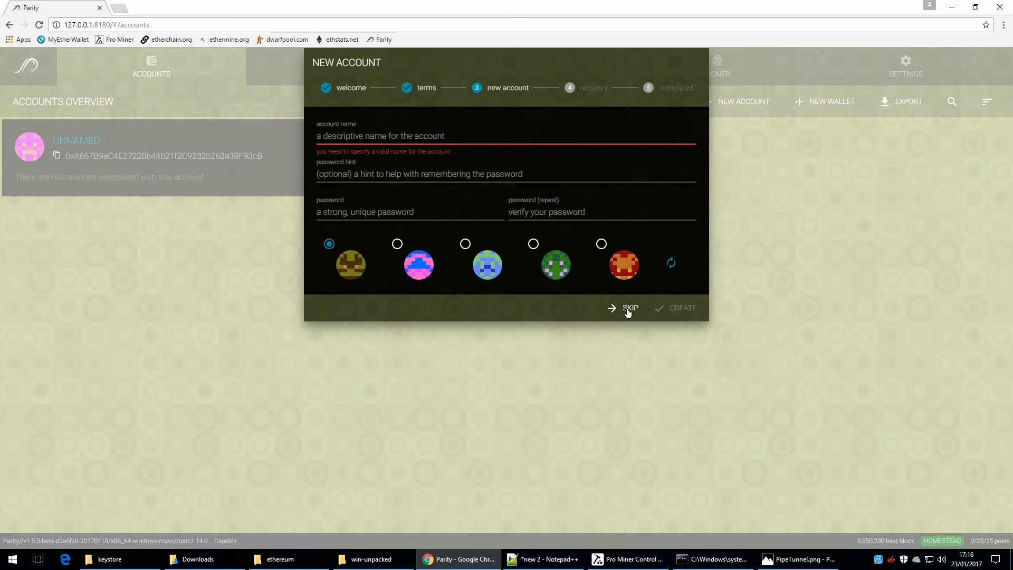
left_click(628, 312)
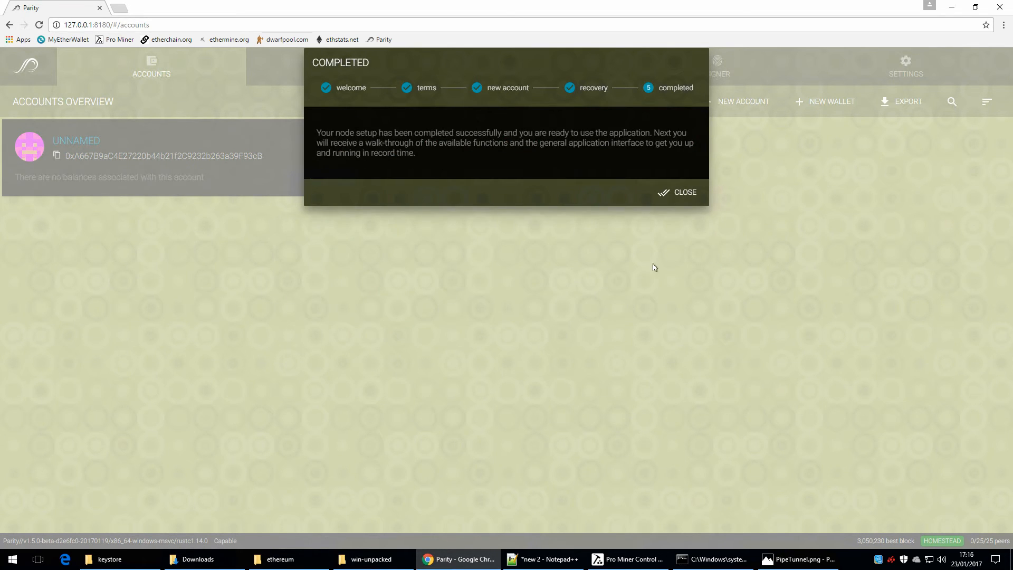
left_click(680, 191)
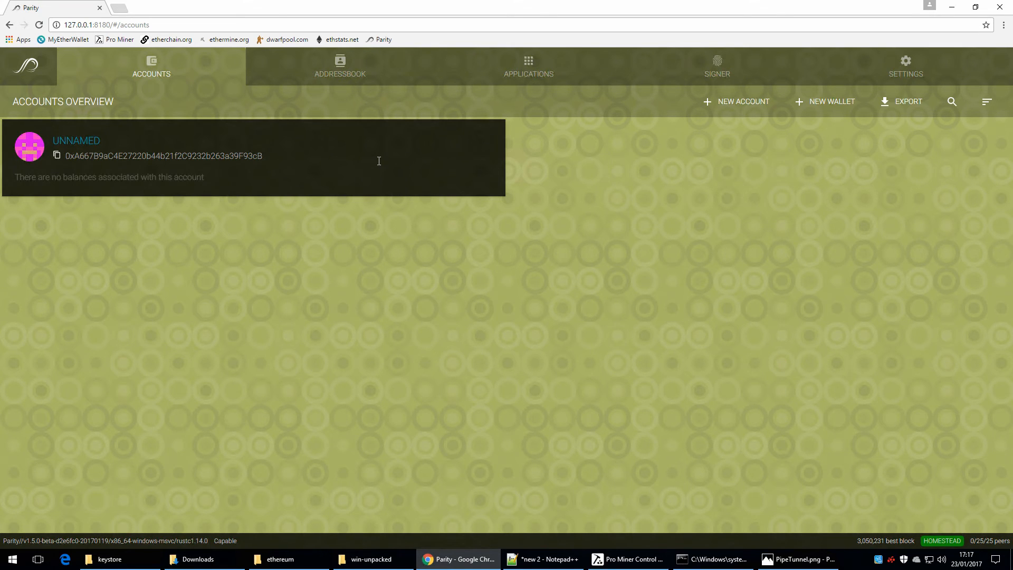
Step: Close Chrome, switch to Photos, and examine the PipeTunnel.png diagram of Geth and Parity pipe tunnels in full screen
left_click(999, 8)
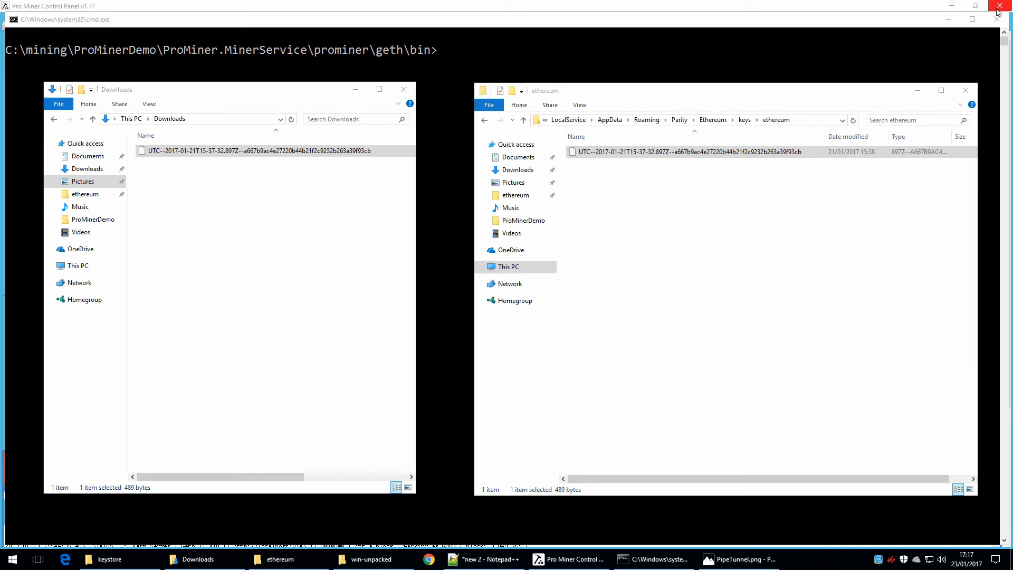
left_click(731, 559)
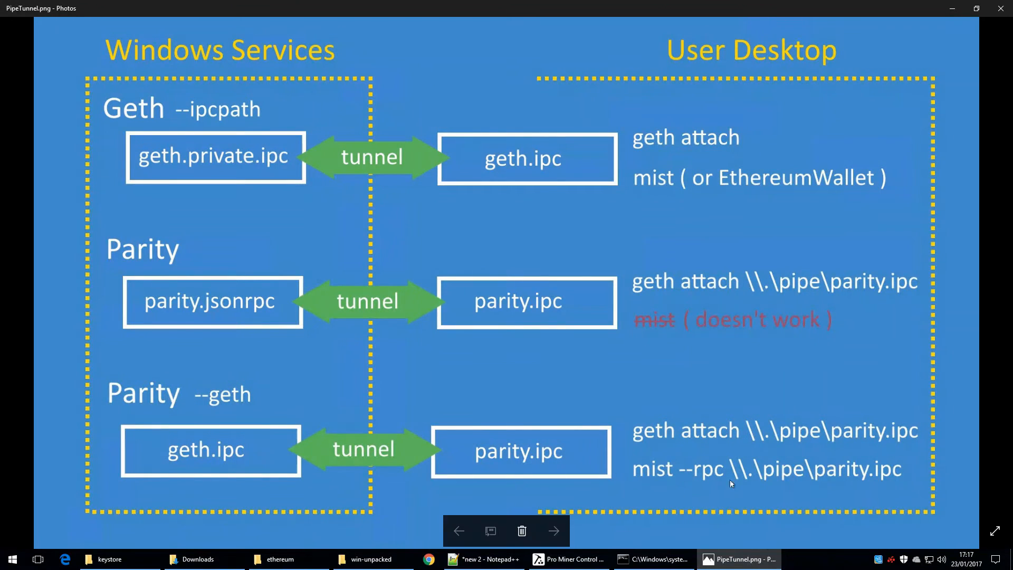
left_click(995, 531)
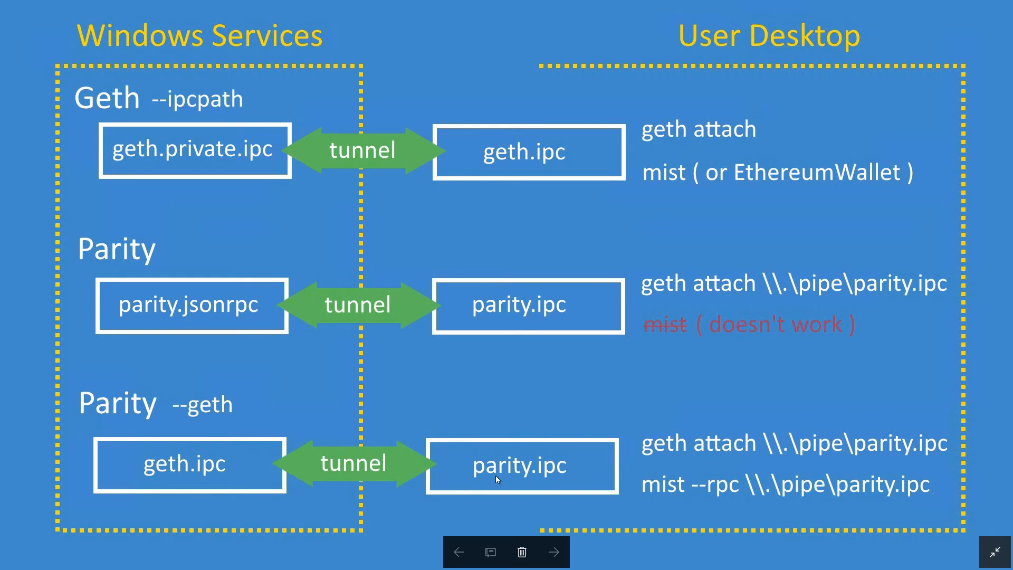
left_click(986, 546)
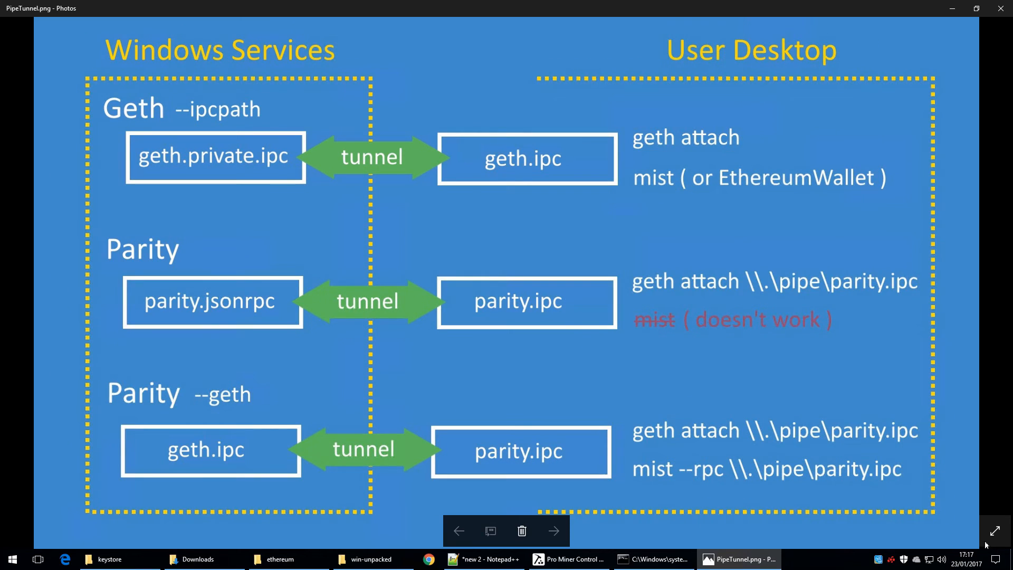
Step: Switch to Pro Miner Control Panel, turn off the IPC tunnel for Geth, and apply the configuration
left_click(569, 562)
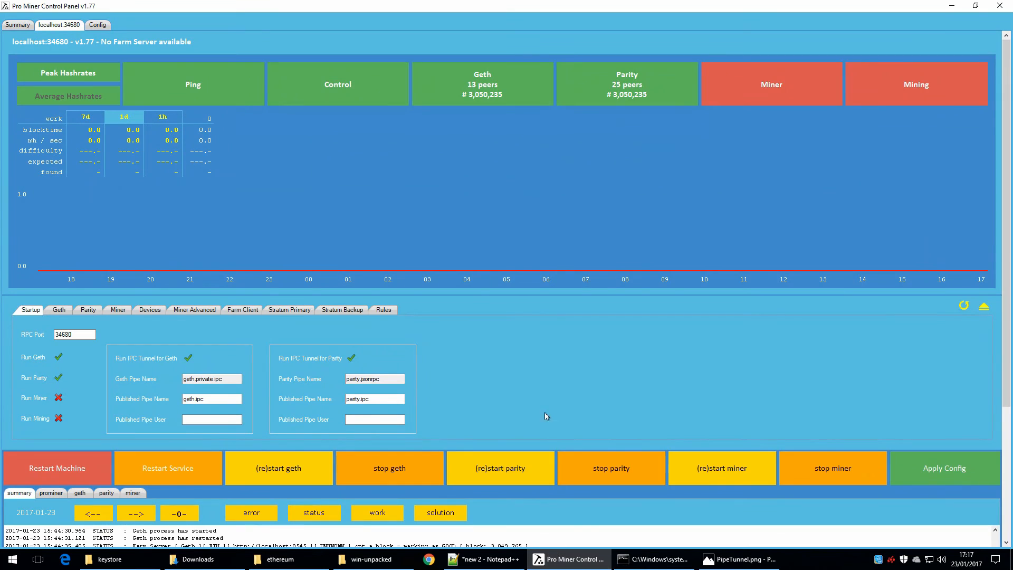
left_click(188, 359)
left_click(946, 471)
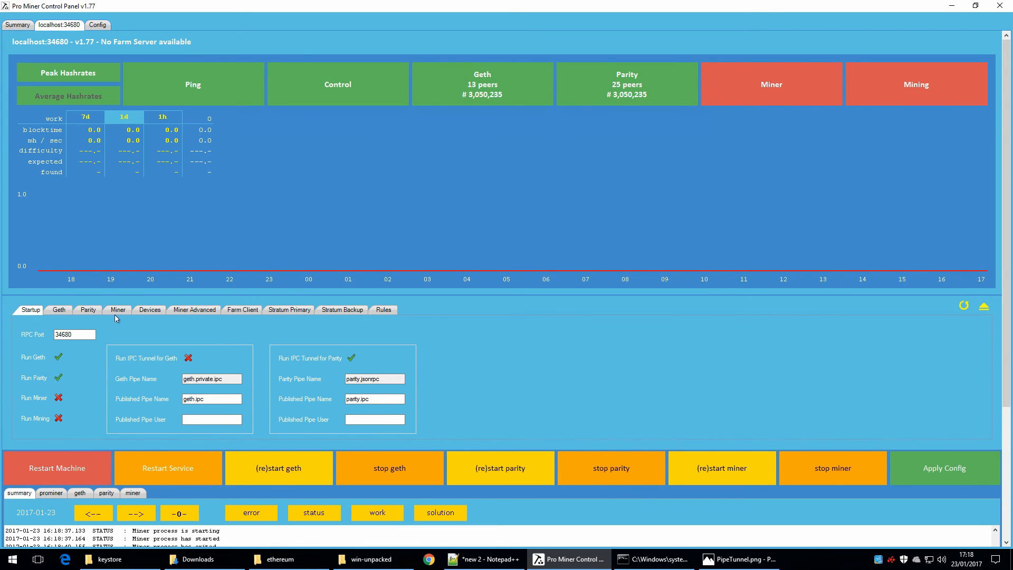
Step: Add --geth to Parity's extra arguments after --cache-size-db 1024 and apply the configuration
left_click(88, 311)
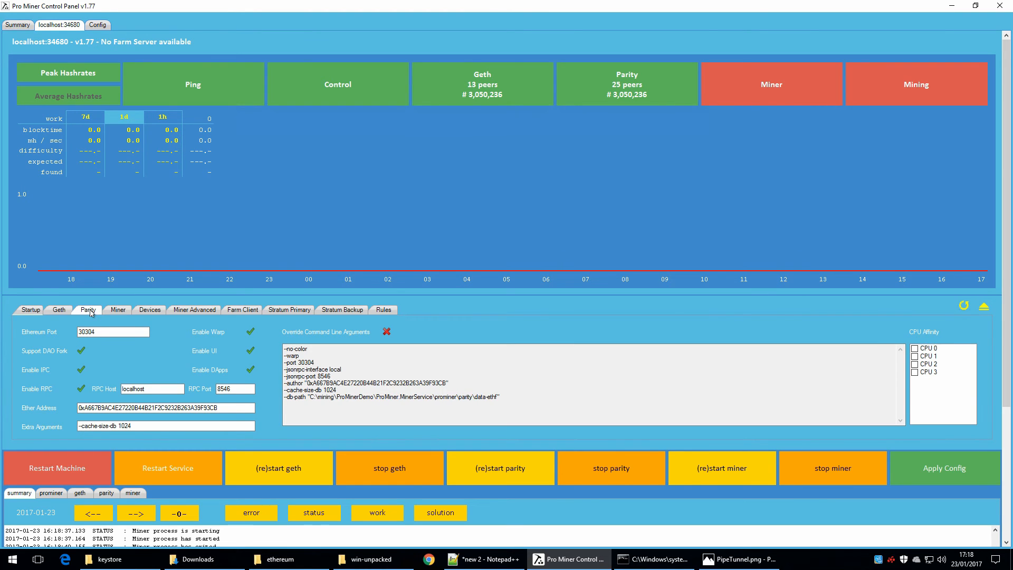
left_click(172, 424)
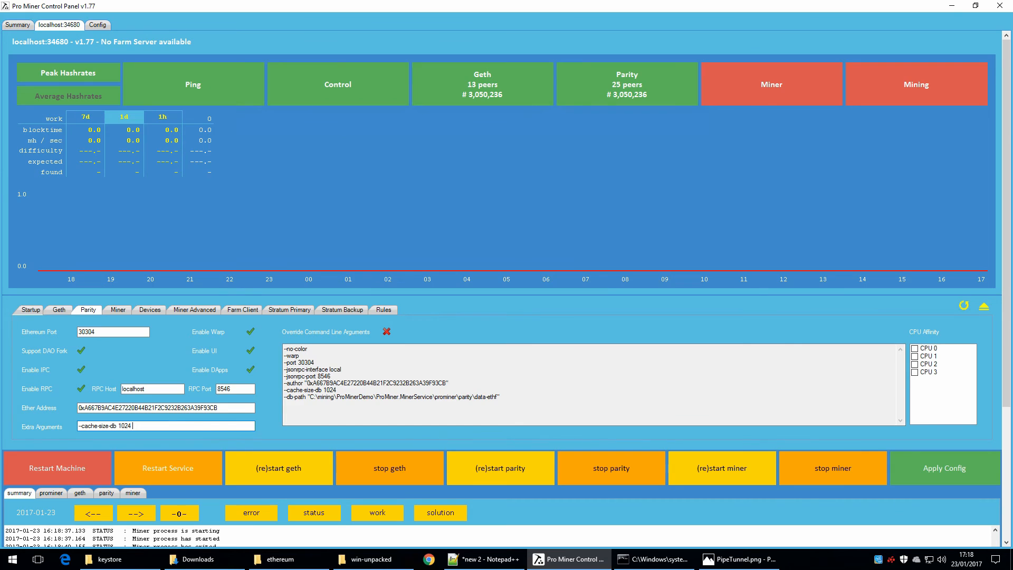
type("--geth")
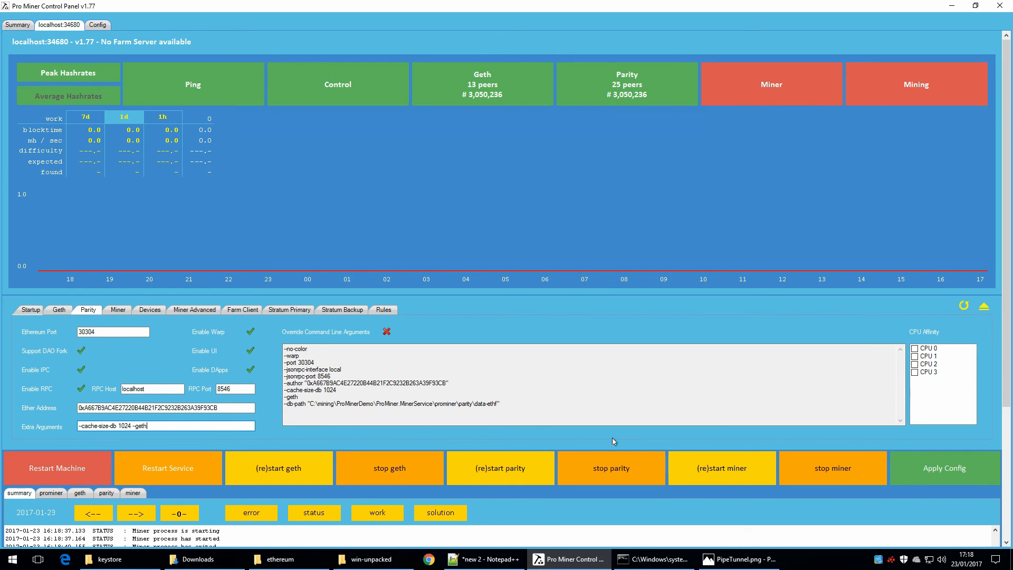
left_click(946, 469)
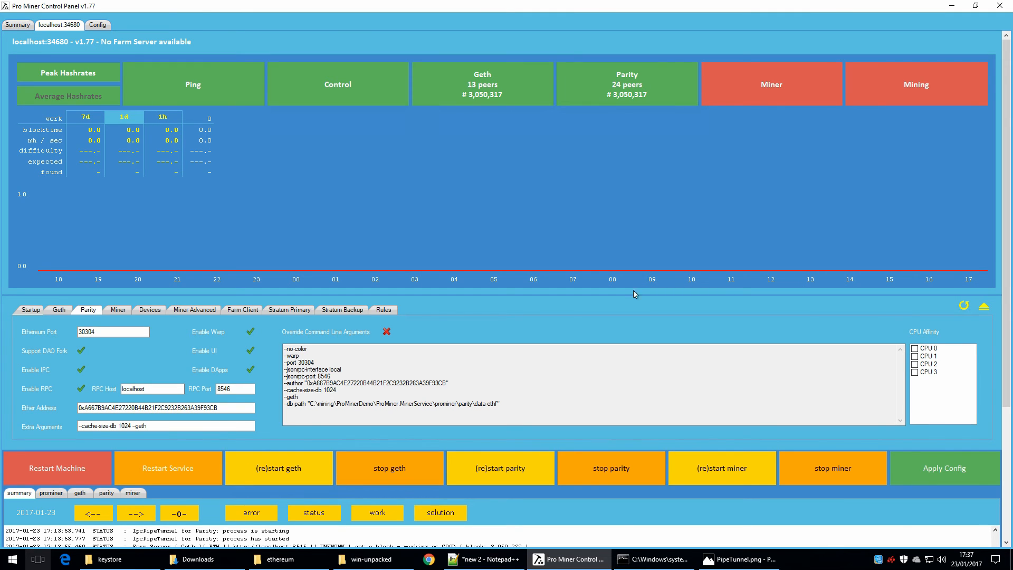
Step: Switch to the command prompt and attach the Geth console to Parity with geth attach \\.\pipe\parity.ipc
left_click(655, 560)
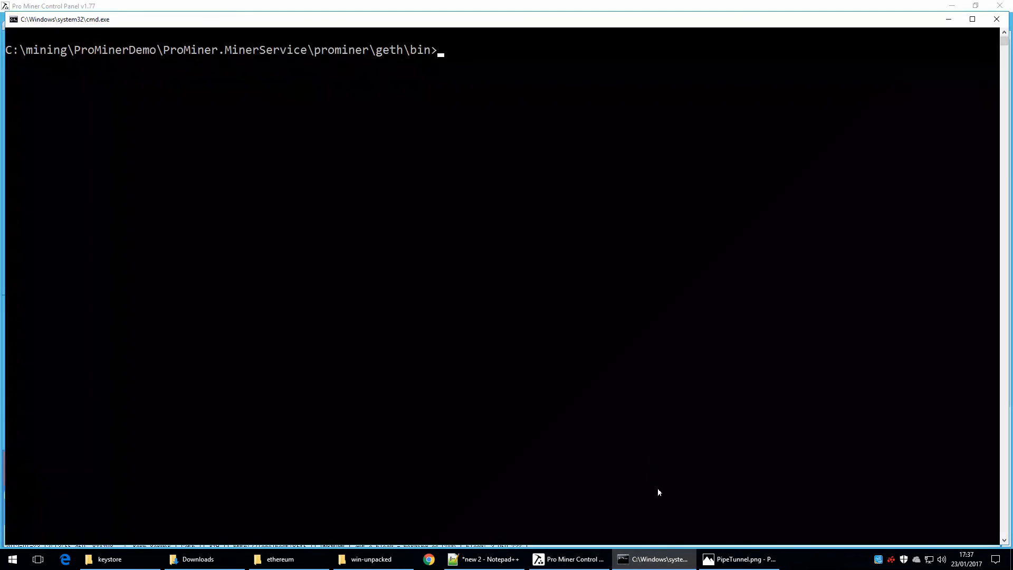
key("Up")
key("Up")
key("Return")
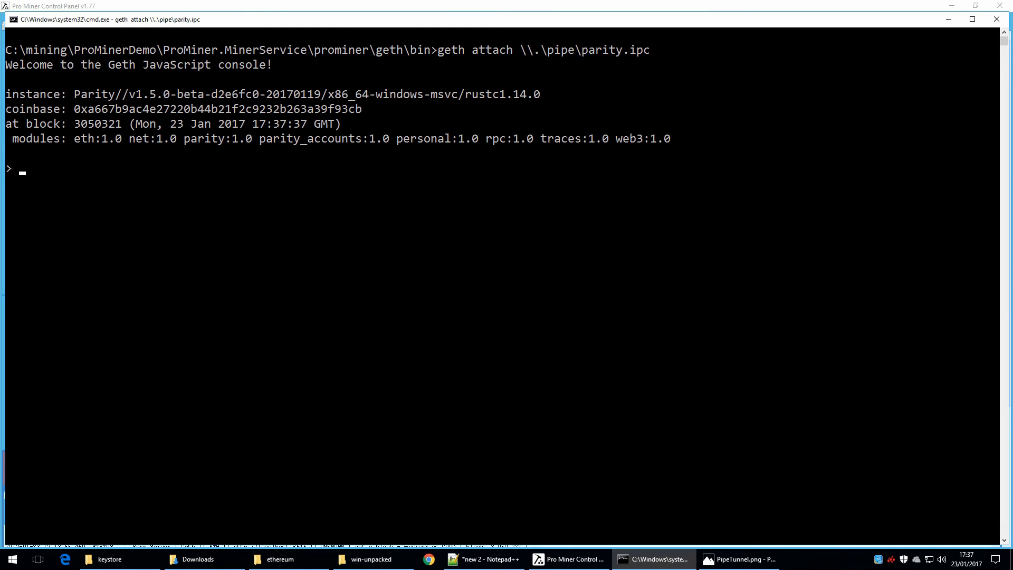
Step: Query the peer count and the coinbase address in the console with net.peerCount and eth.coinbase
type("net.peerCount")
key("Return")
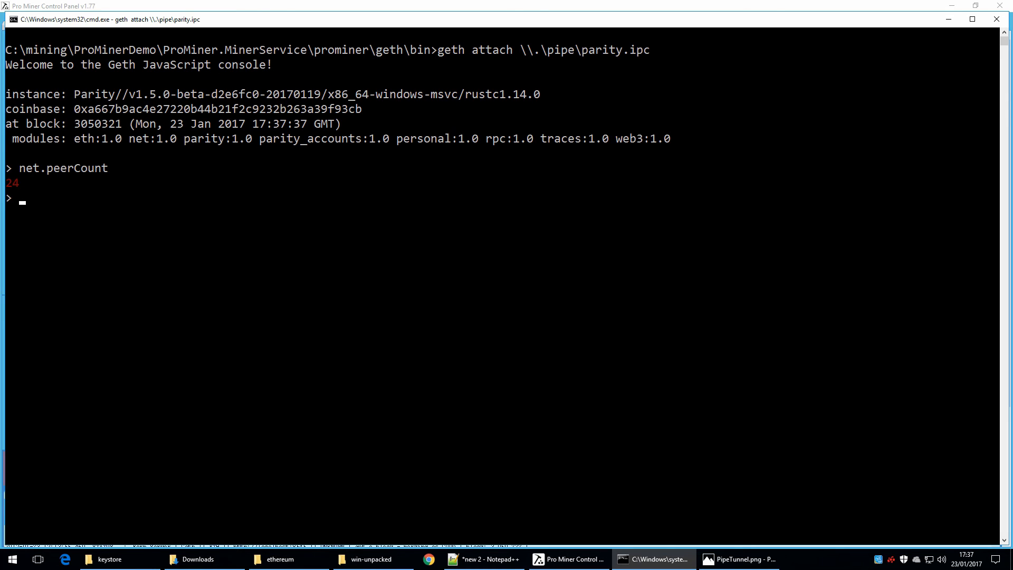
type("eth.coinbase")
key("Return")
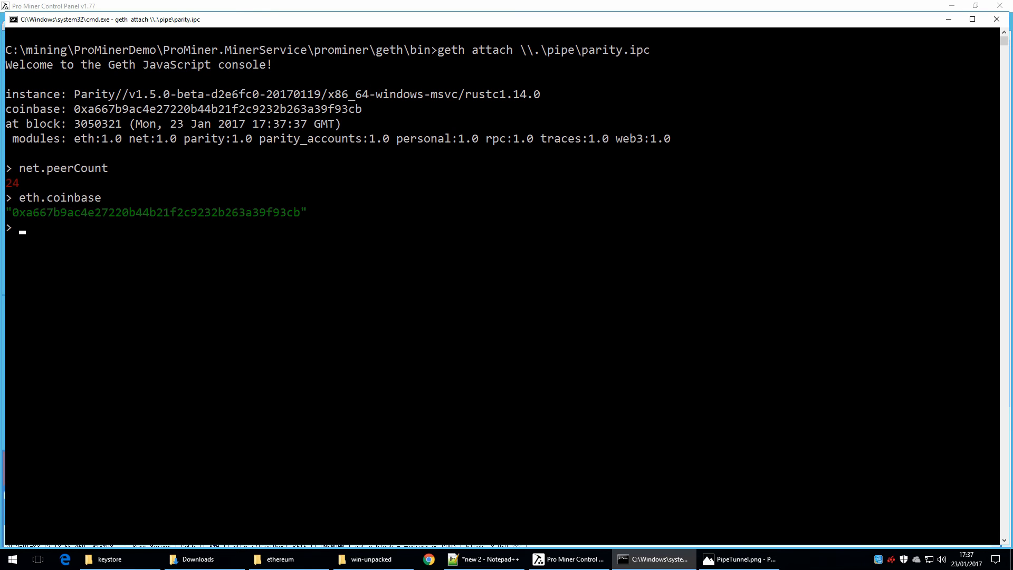
Step: Exit the Geth console and clear the command prompt screen with cls
type("exit")
key("Return")
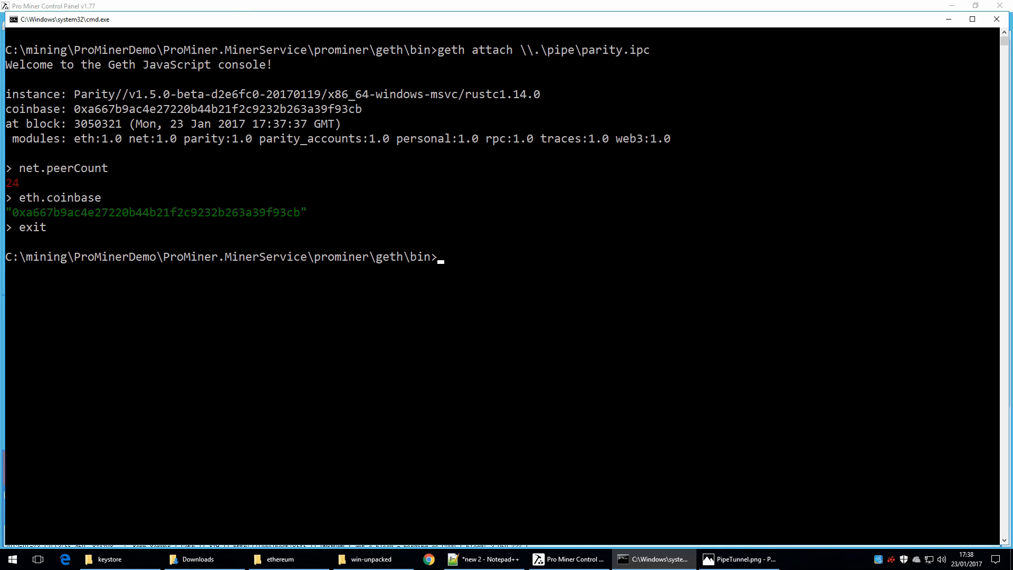
type("cls")
key("Return")
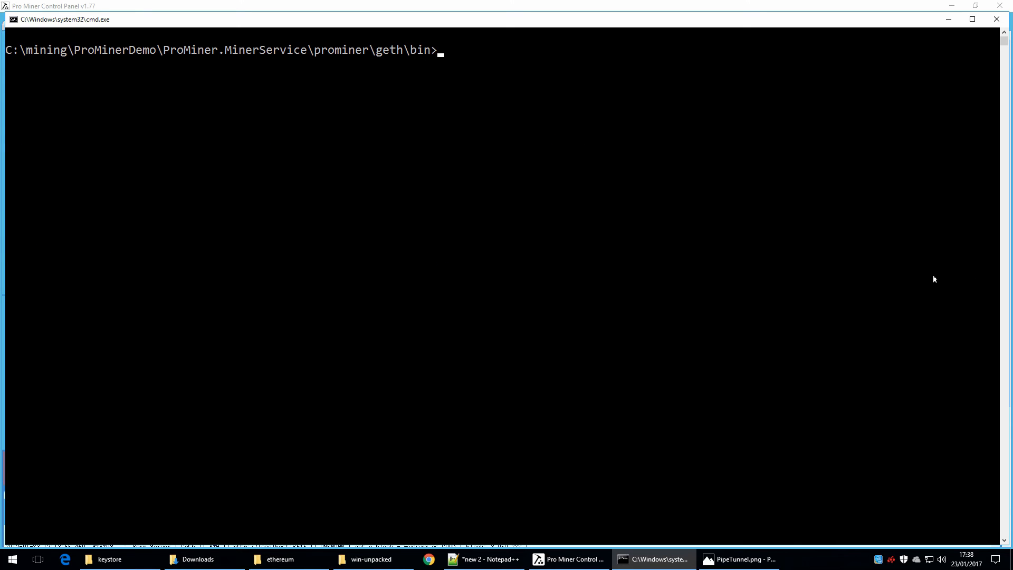
Step: Switch to File Explorer's win-unpacked folder and create a shortcut to the Ethereum Wallet application there
left_click(363, 558)
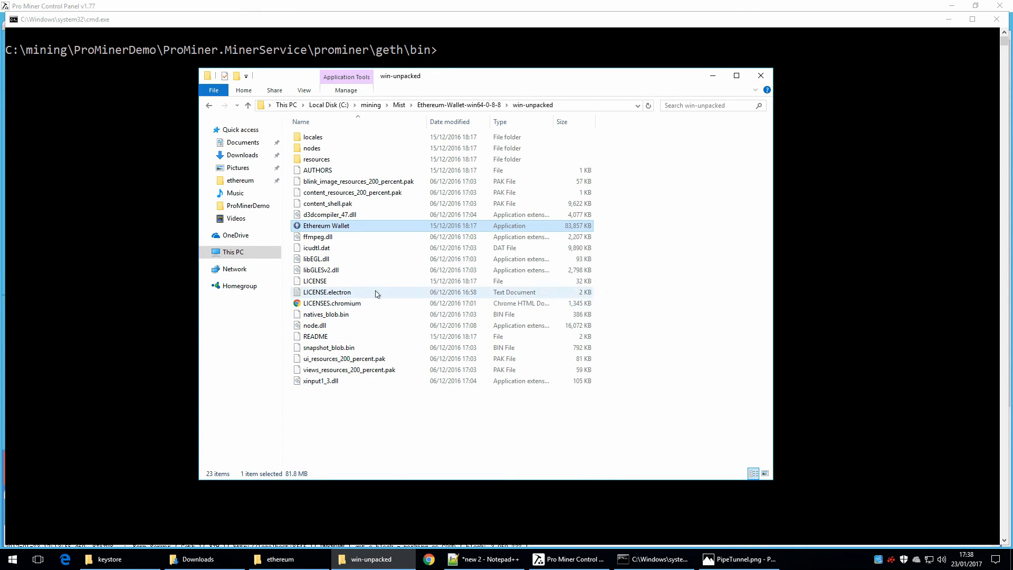
right_click(361, 227)
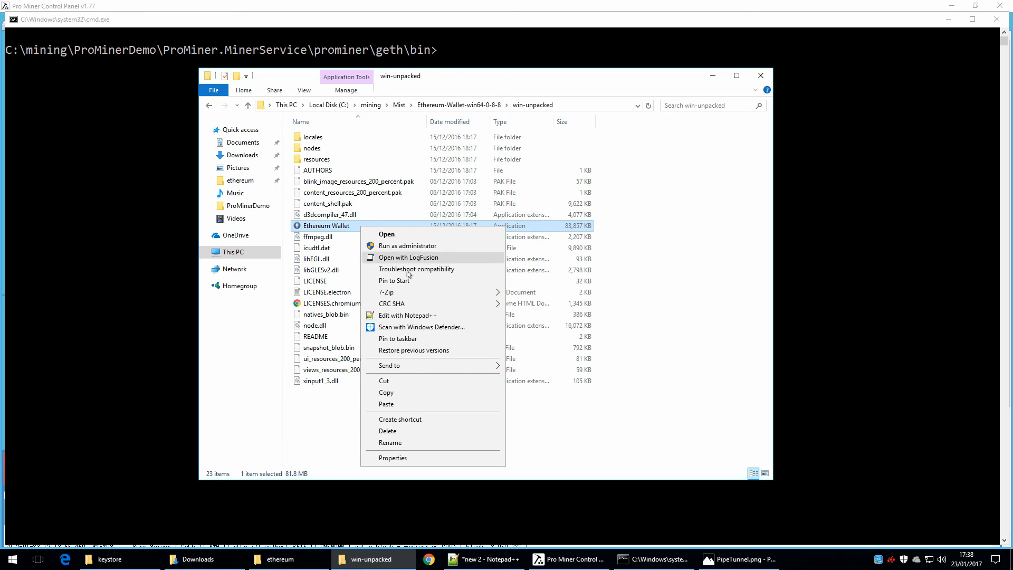
left_click(415, 420)
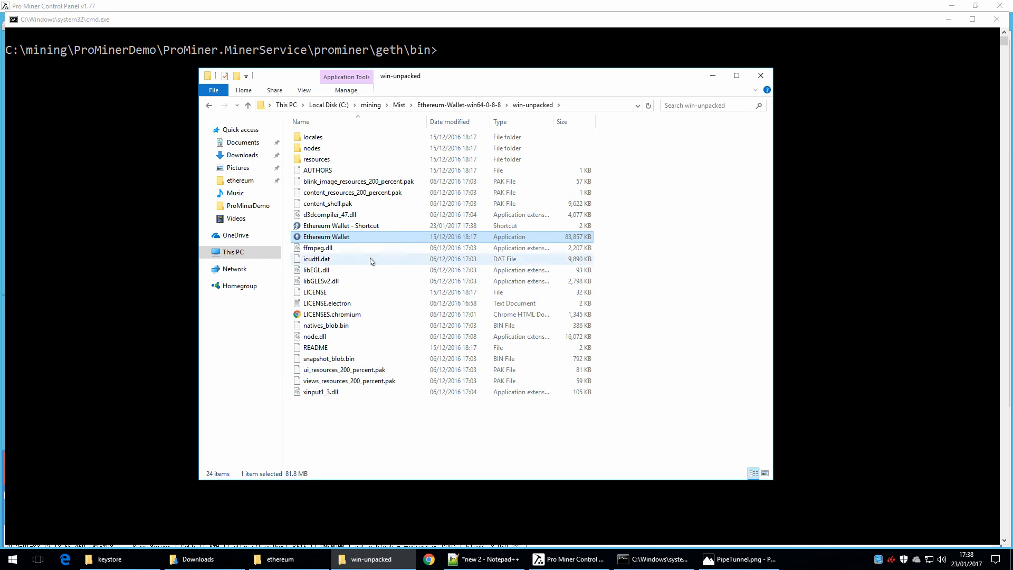
Step: Append --rpc \\.\pipe\parity.ipc to the target of the Ethereum Wallet shortcut and save its properties
left_click(367, 227)
right_click(366, 227)
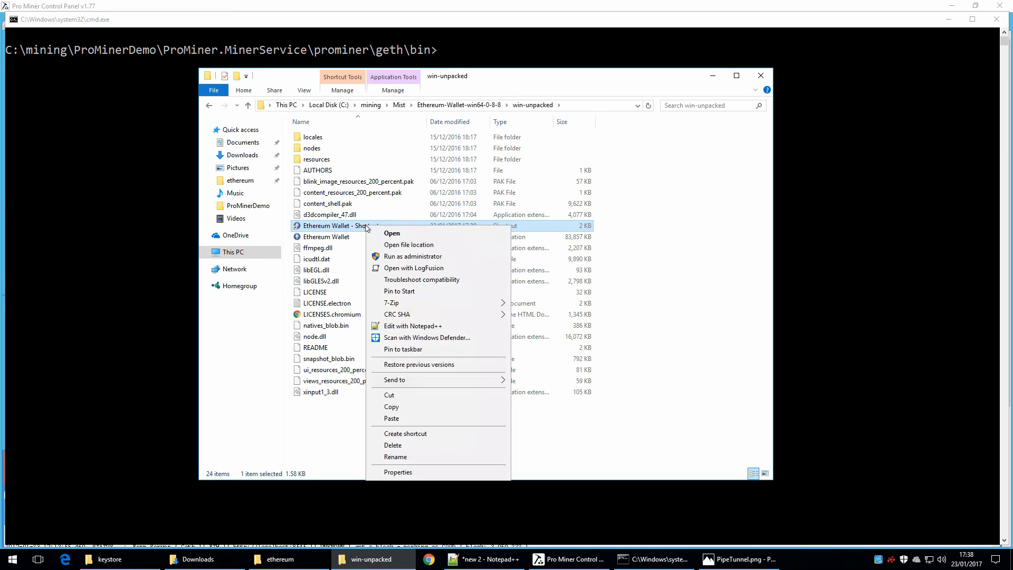
left_click(422, 471)
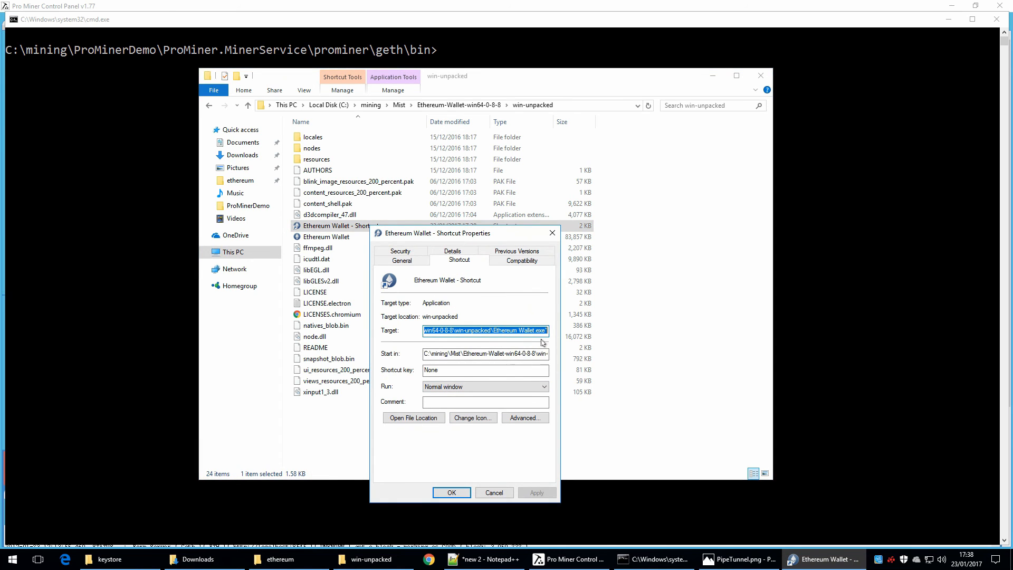
left_click(547, 329)
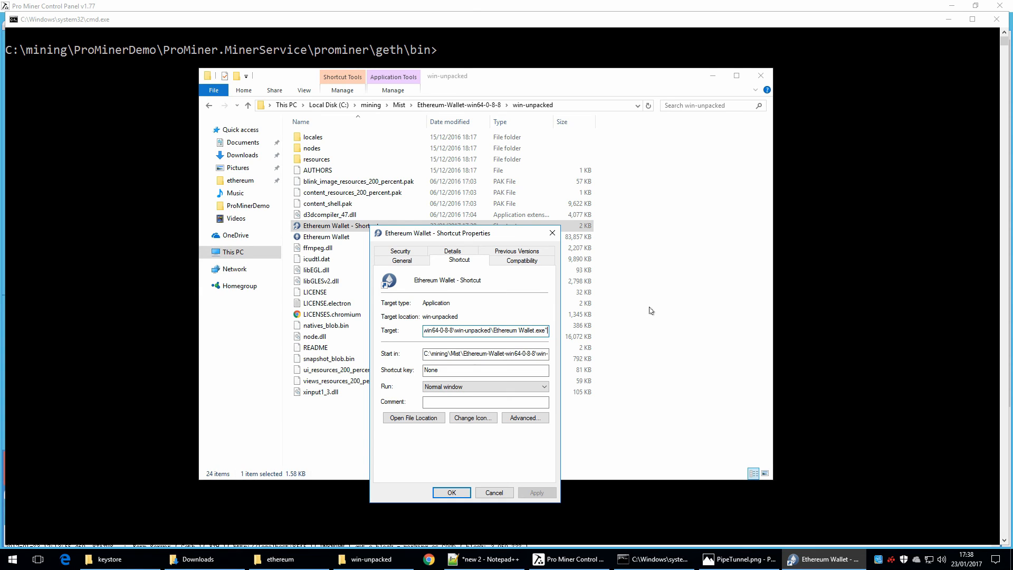
type("--rpc")
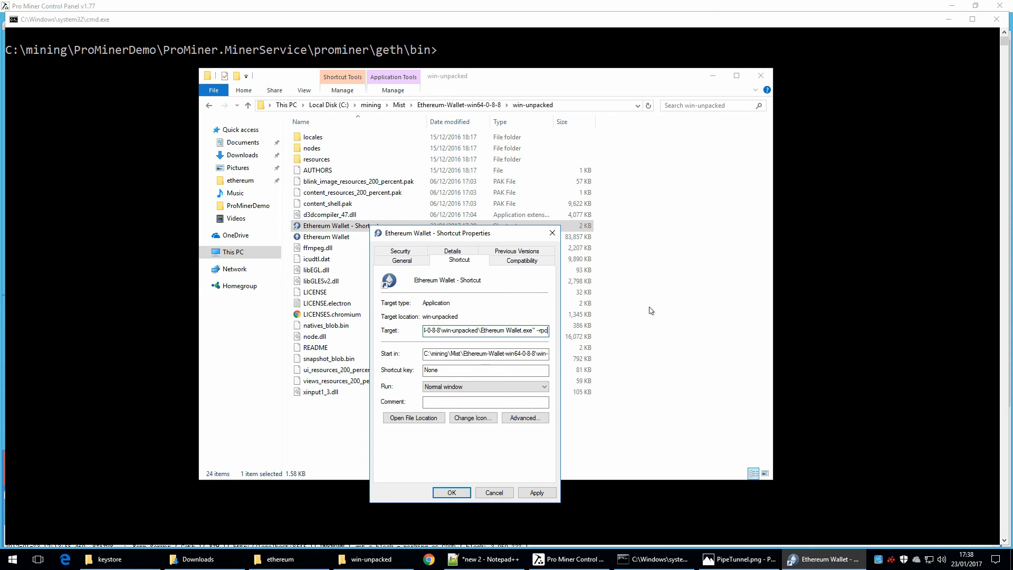
type(" \\\\.\\pipe\\parity.ipc")
left_click(451, 492)
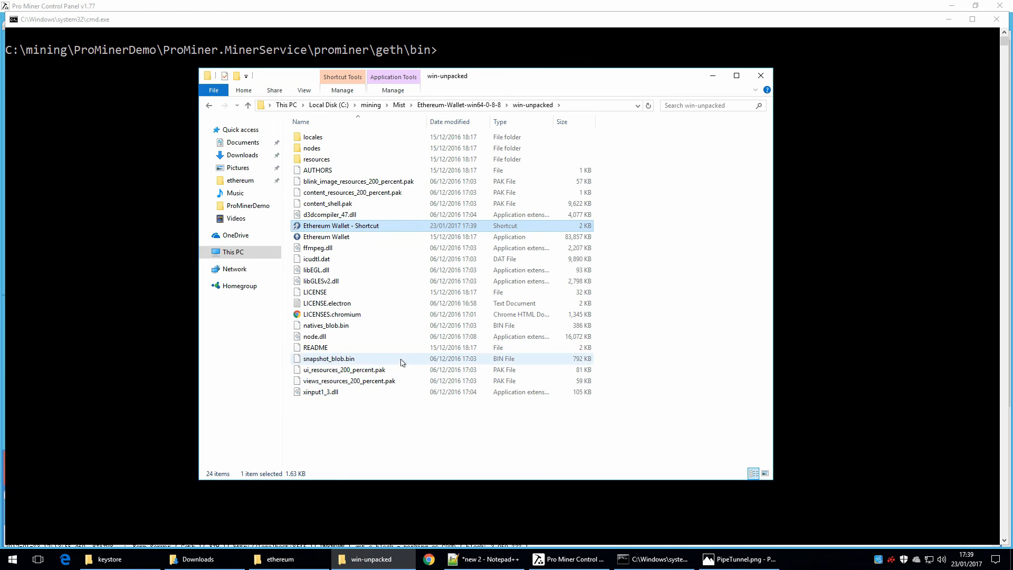
Step: Launch Ethereum Wallet from the shortcut, check the accounts overview, and close the wallet
right_click(356, 225)
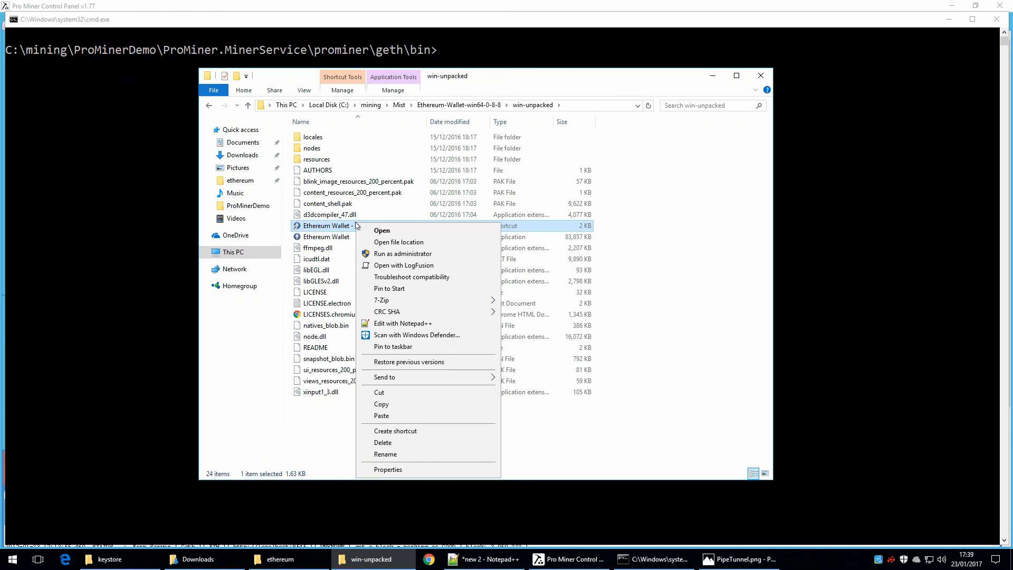
left_click(409, 231)
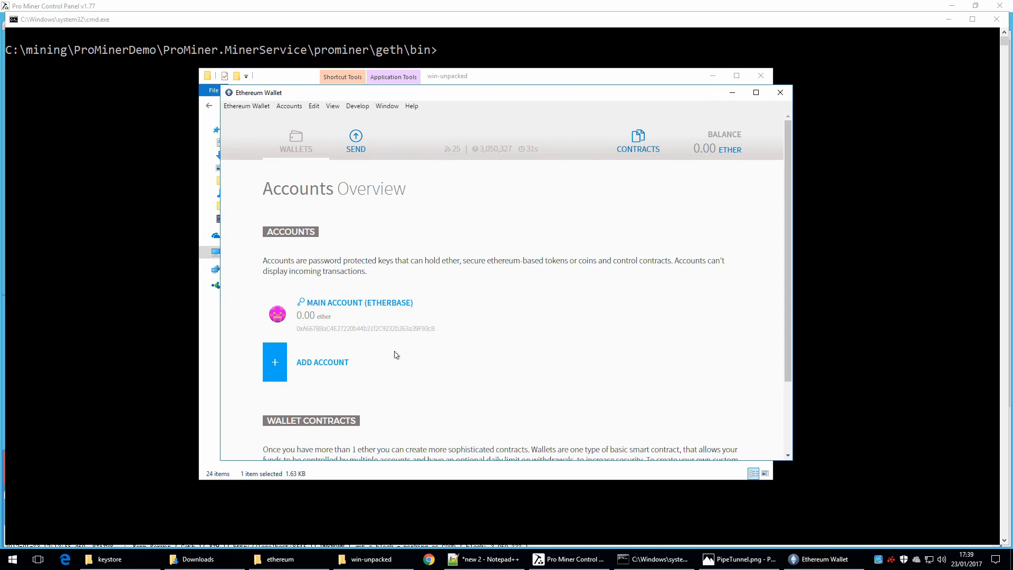
left_click(782, 94)
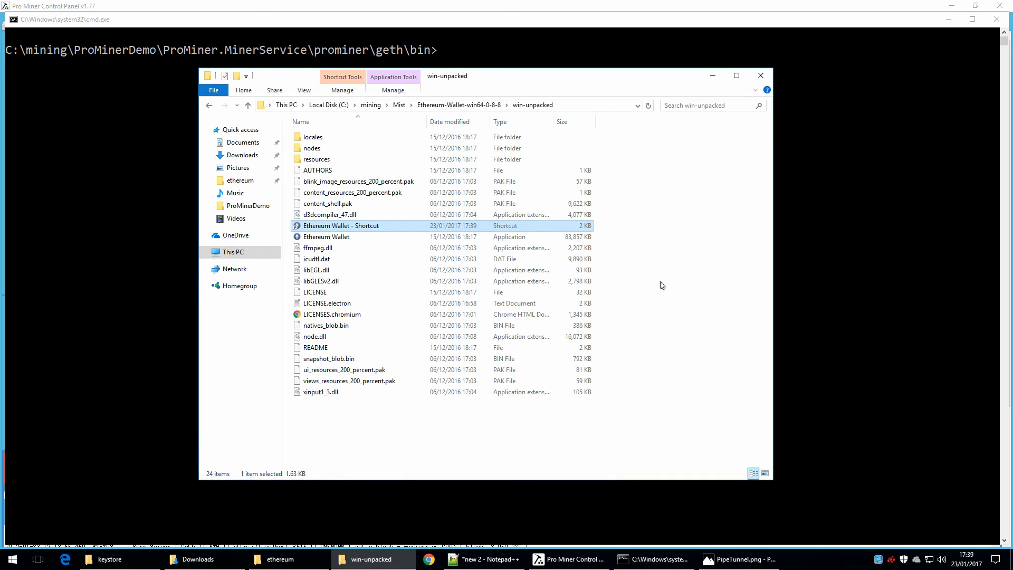
Step: Switch to Pro Miner Control Panel, set the published pipe user to ProMiner for both the Geth and Parity tunnels, and apply the configuration
left_click(577, 560)
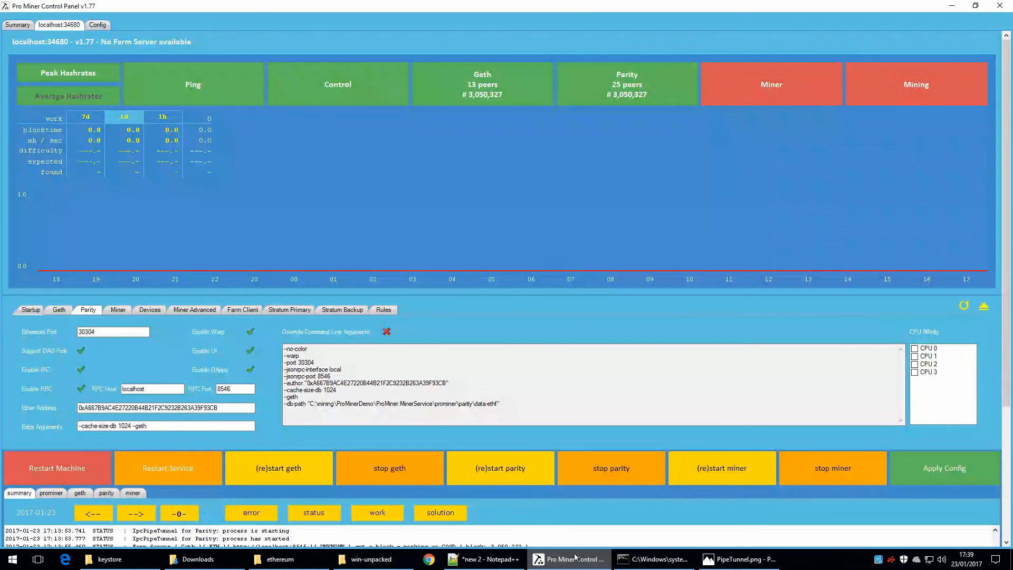
left_click(28, 310)
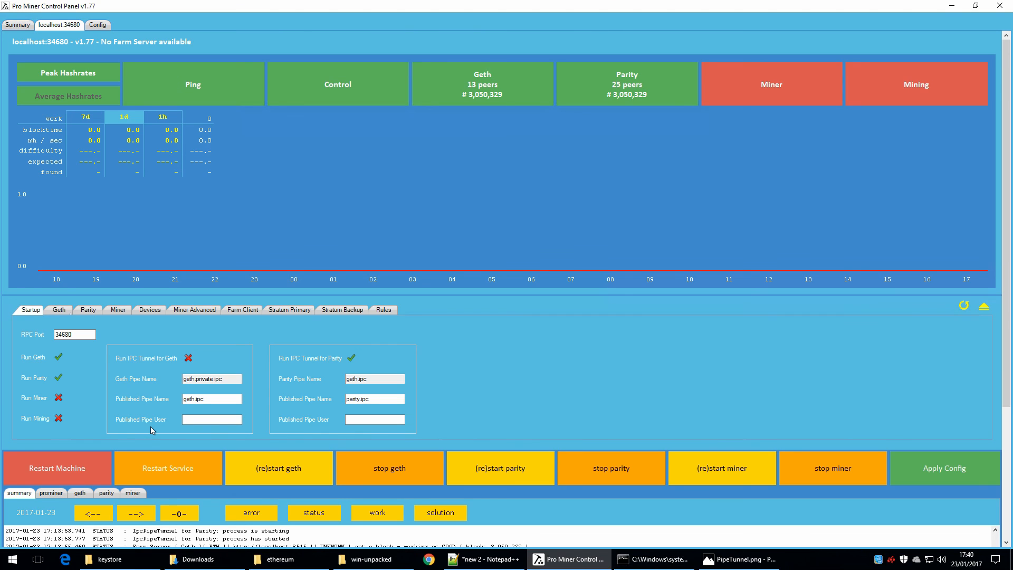
left_click(204, 421)
type("ProMiner")
left_click(375, 421)
type("oMiner")
left_click(921, 467)
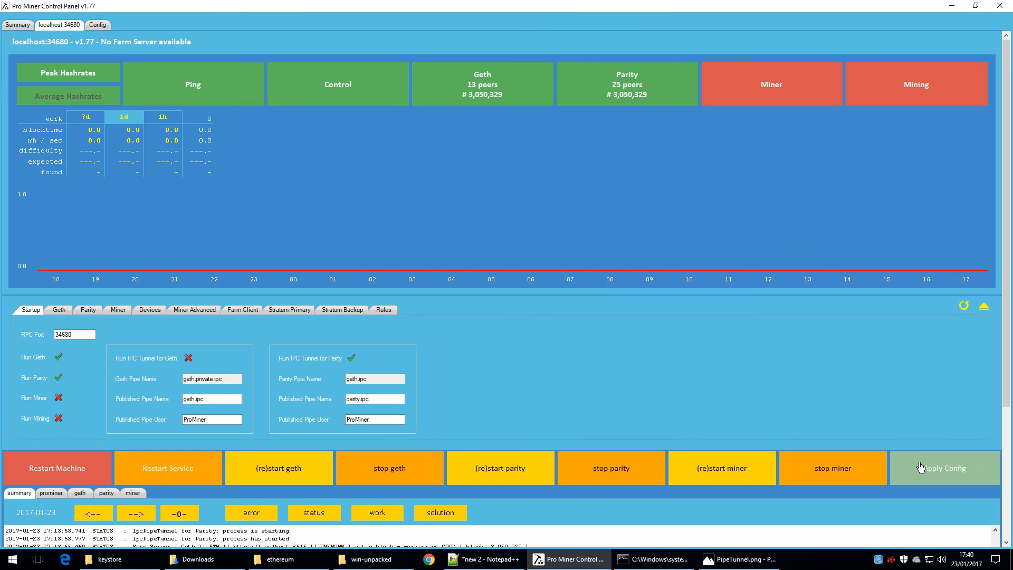